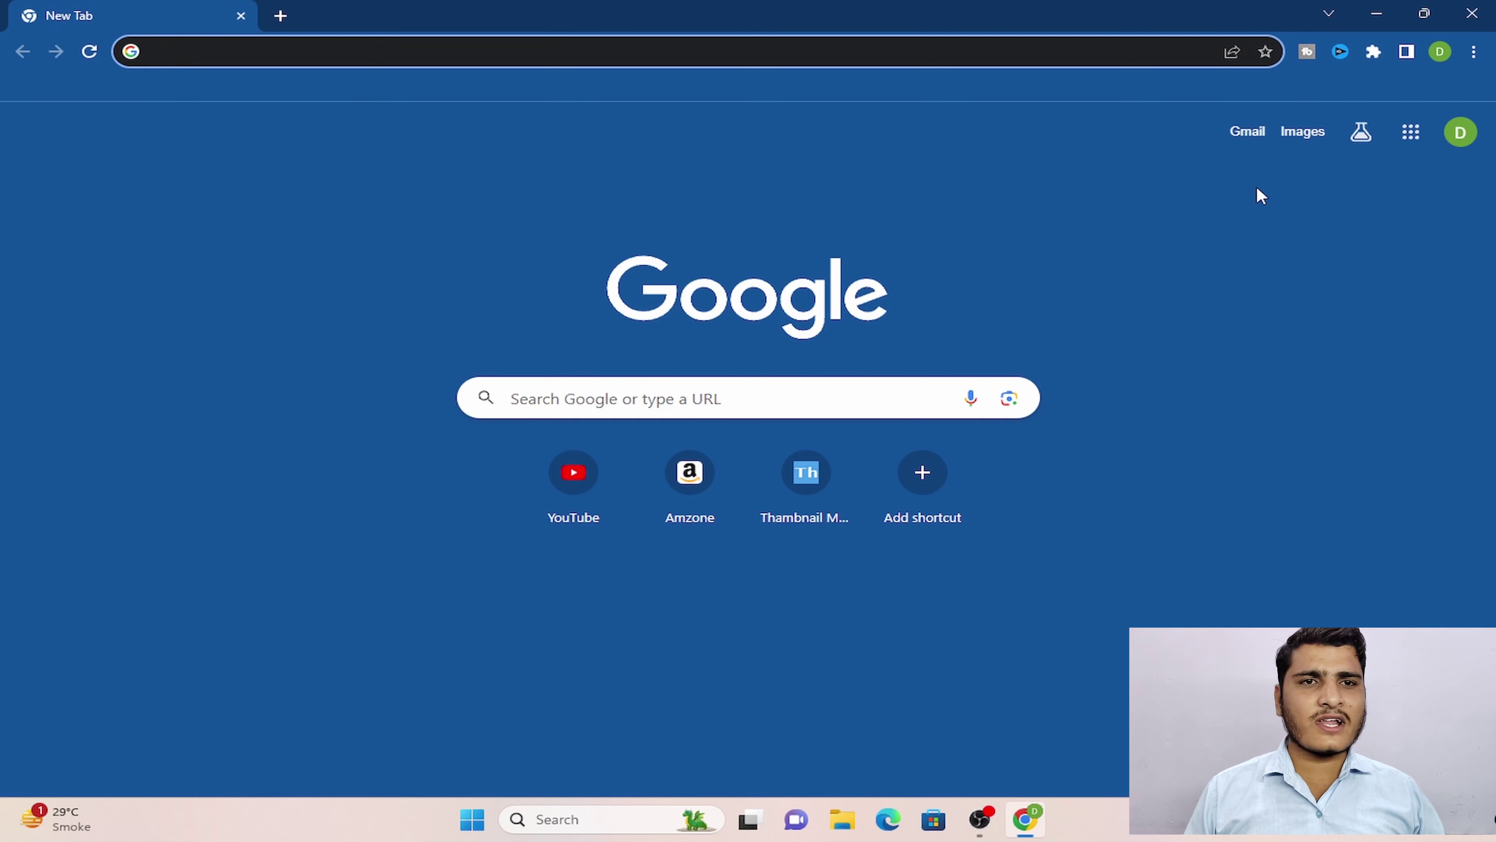
Search Google for "windows 10 download" and open Microsoft's Windows 10 download page
click(533, 396)
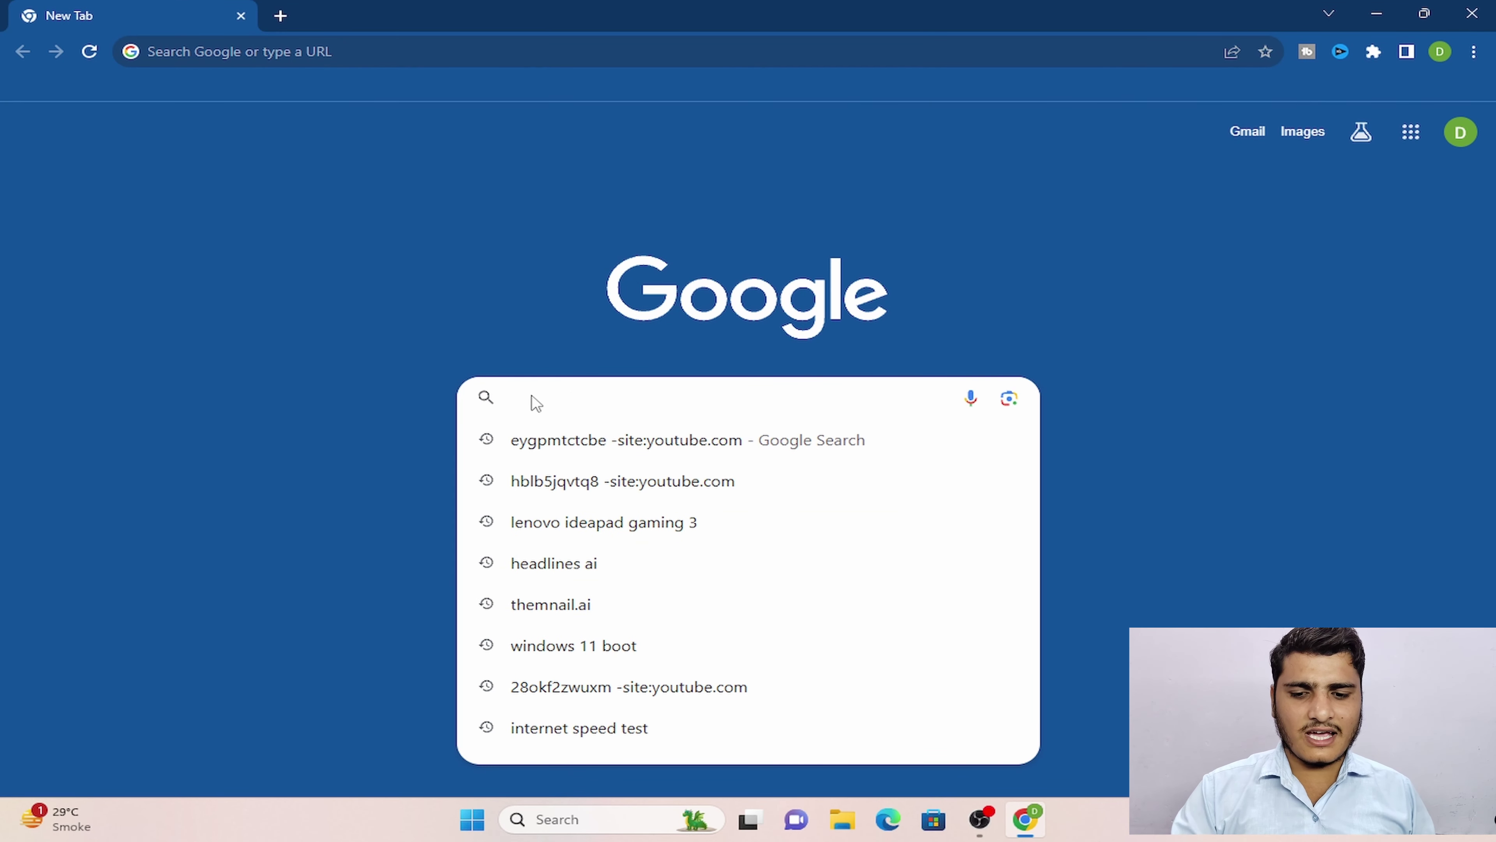
text(windo)
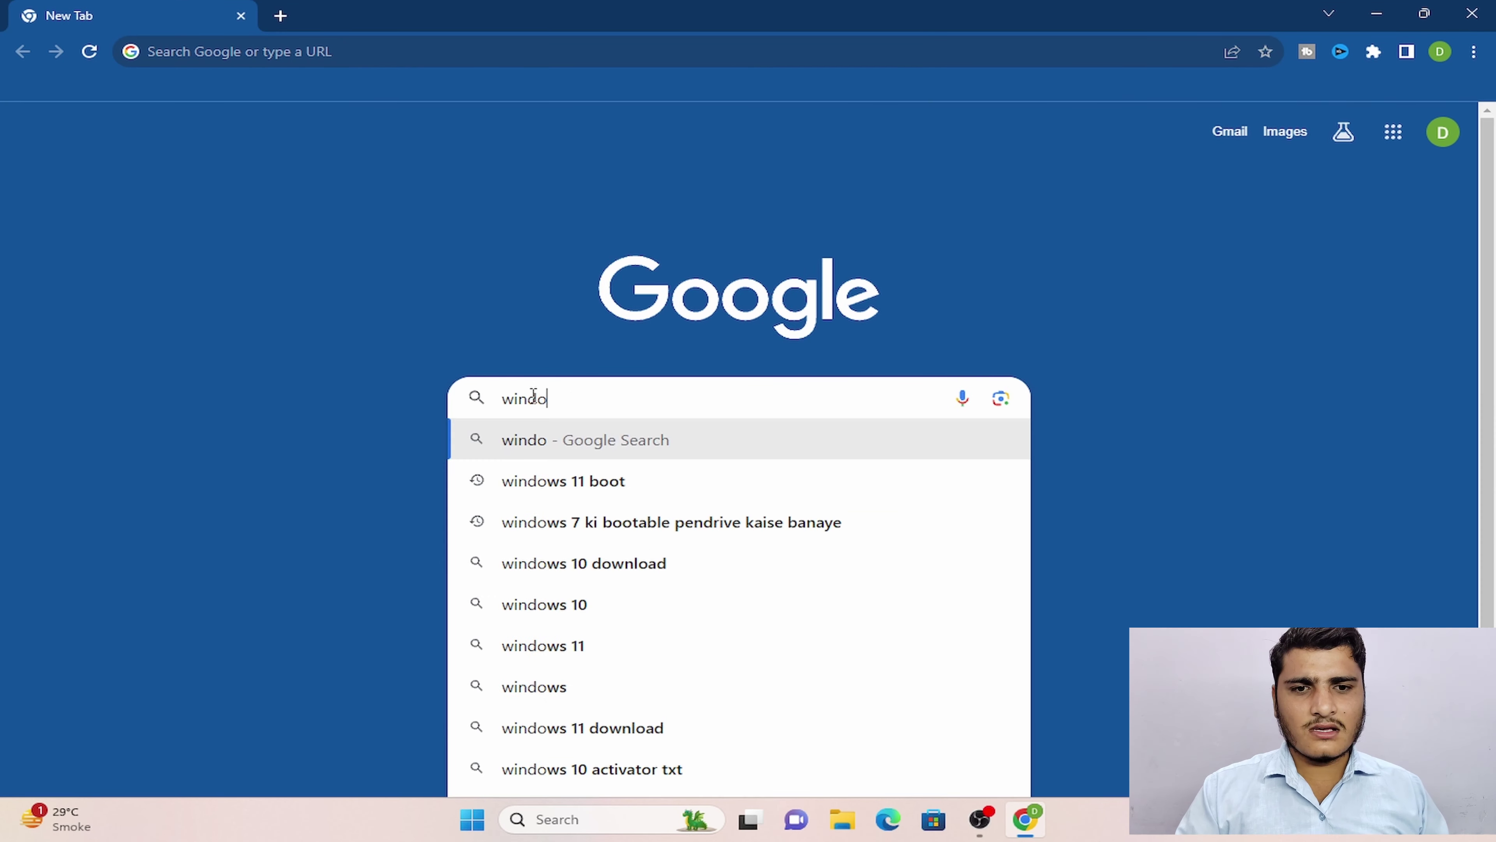
click(613, 566)
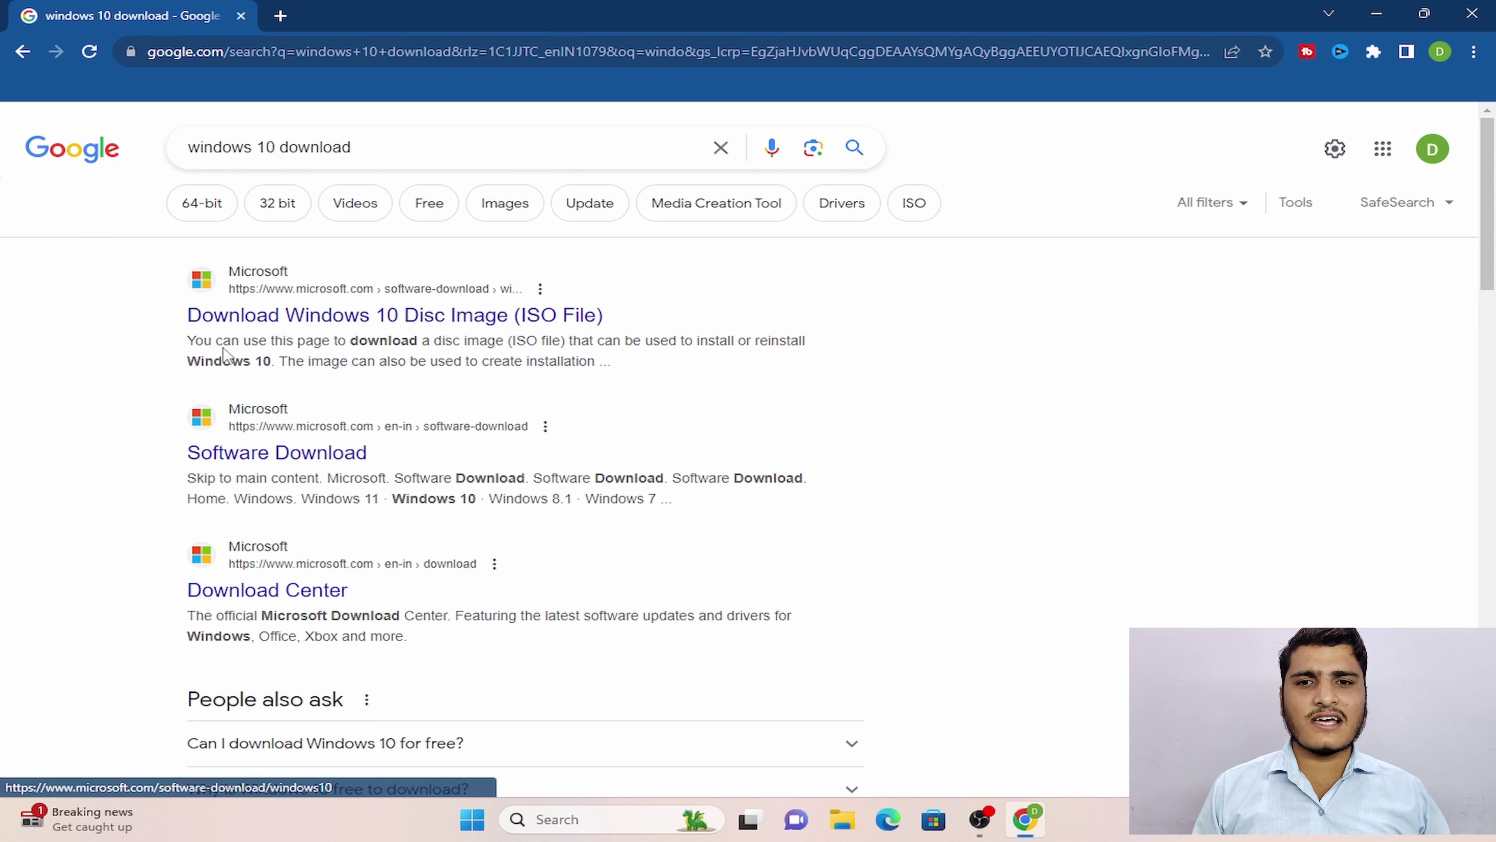
click(440, 326)
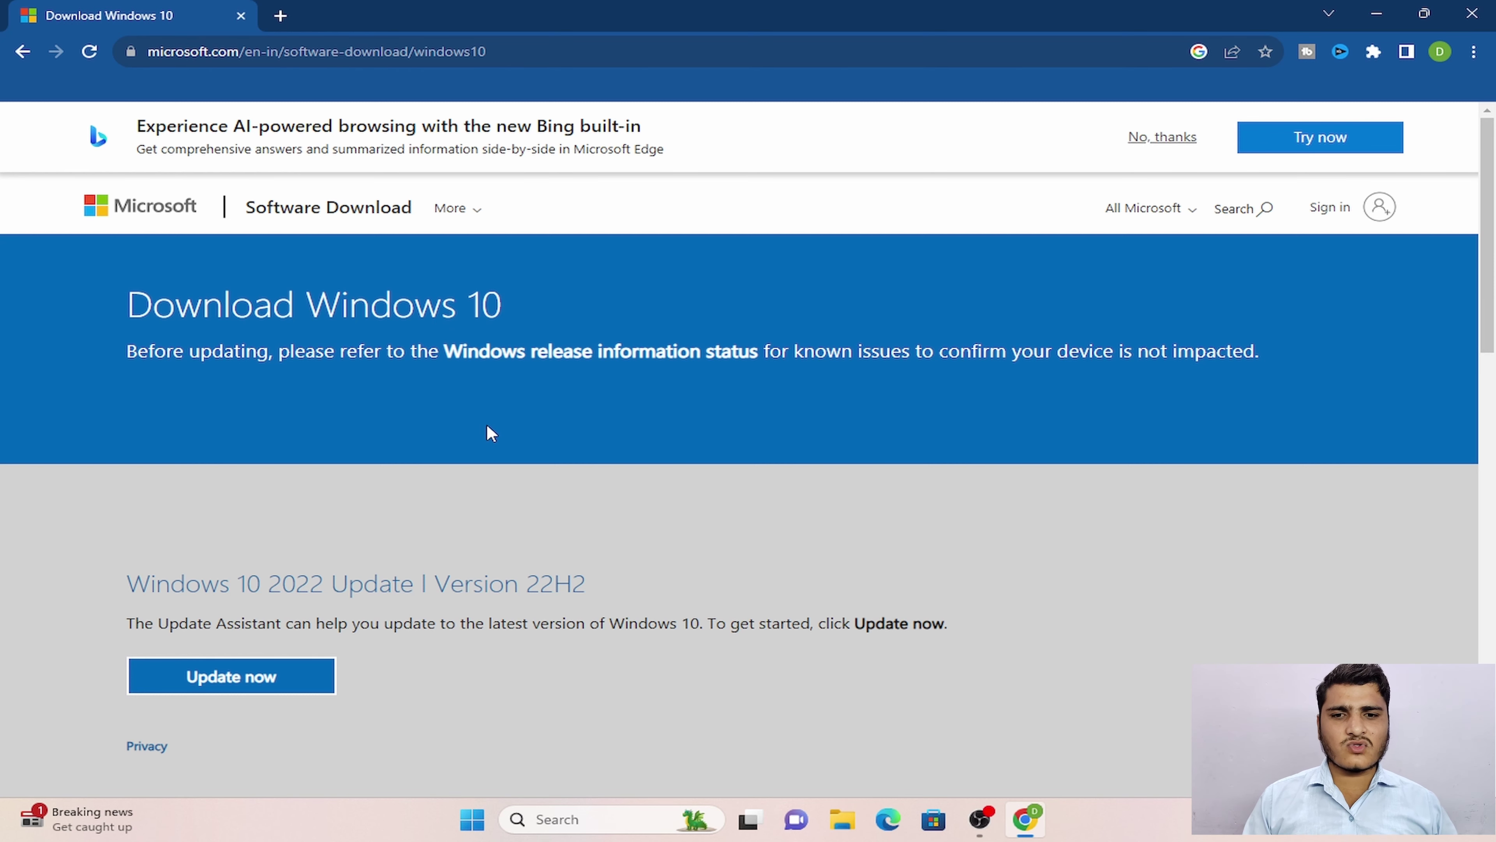
Download the Windows 10 media creation tool from the installation media section and check the browser's recent downloads
scroll(203, 651, down, 3)
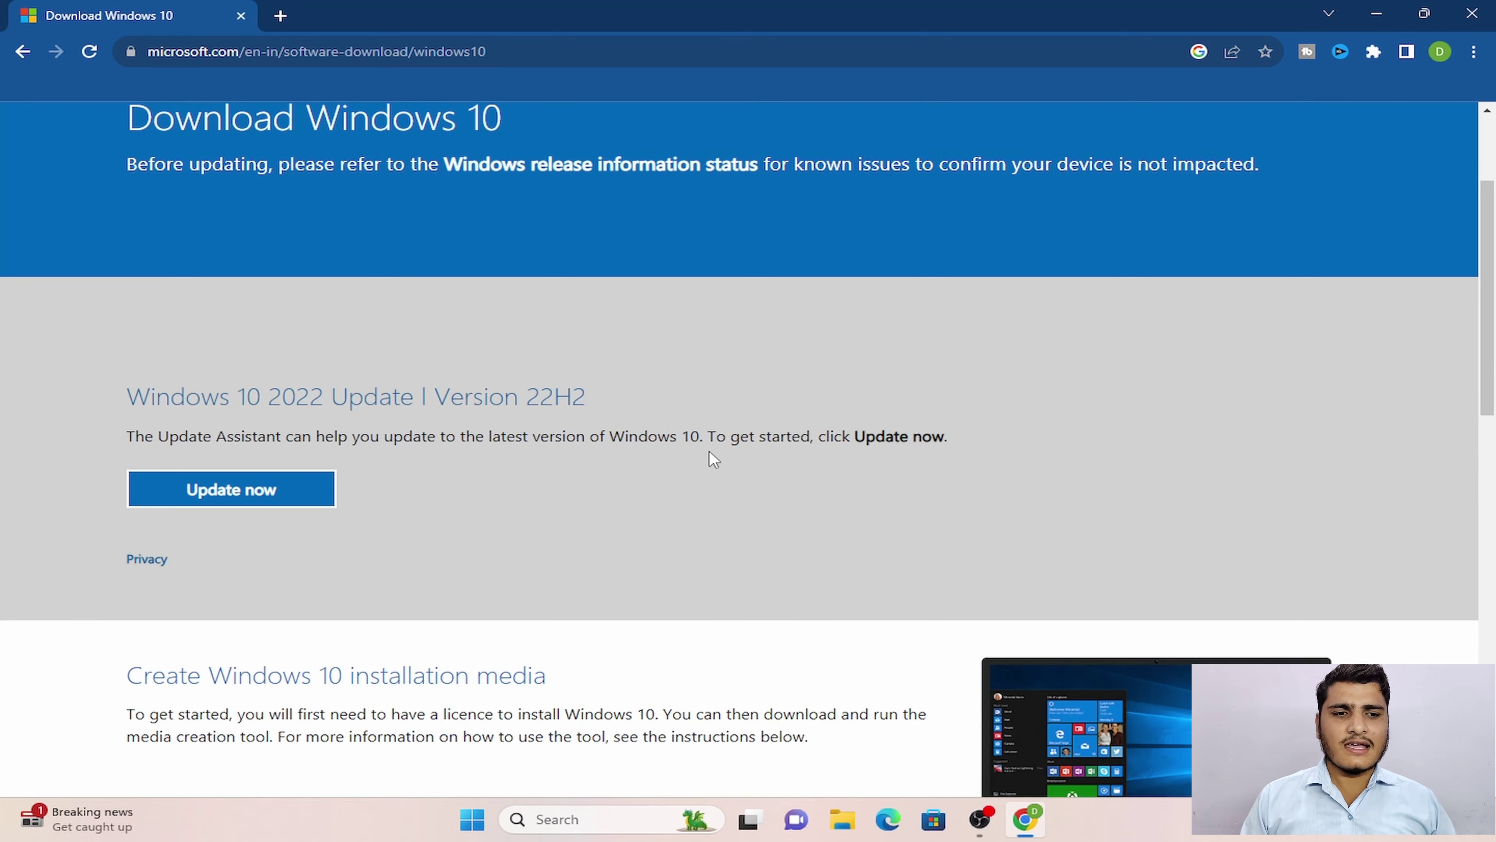
scroll(710, 453, down, 2)
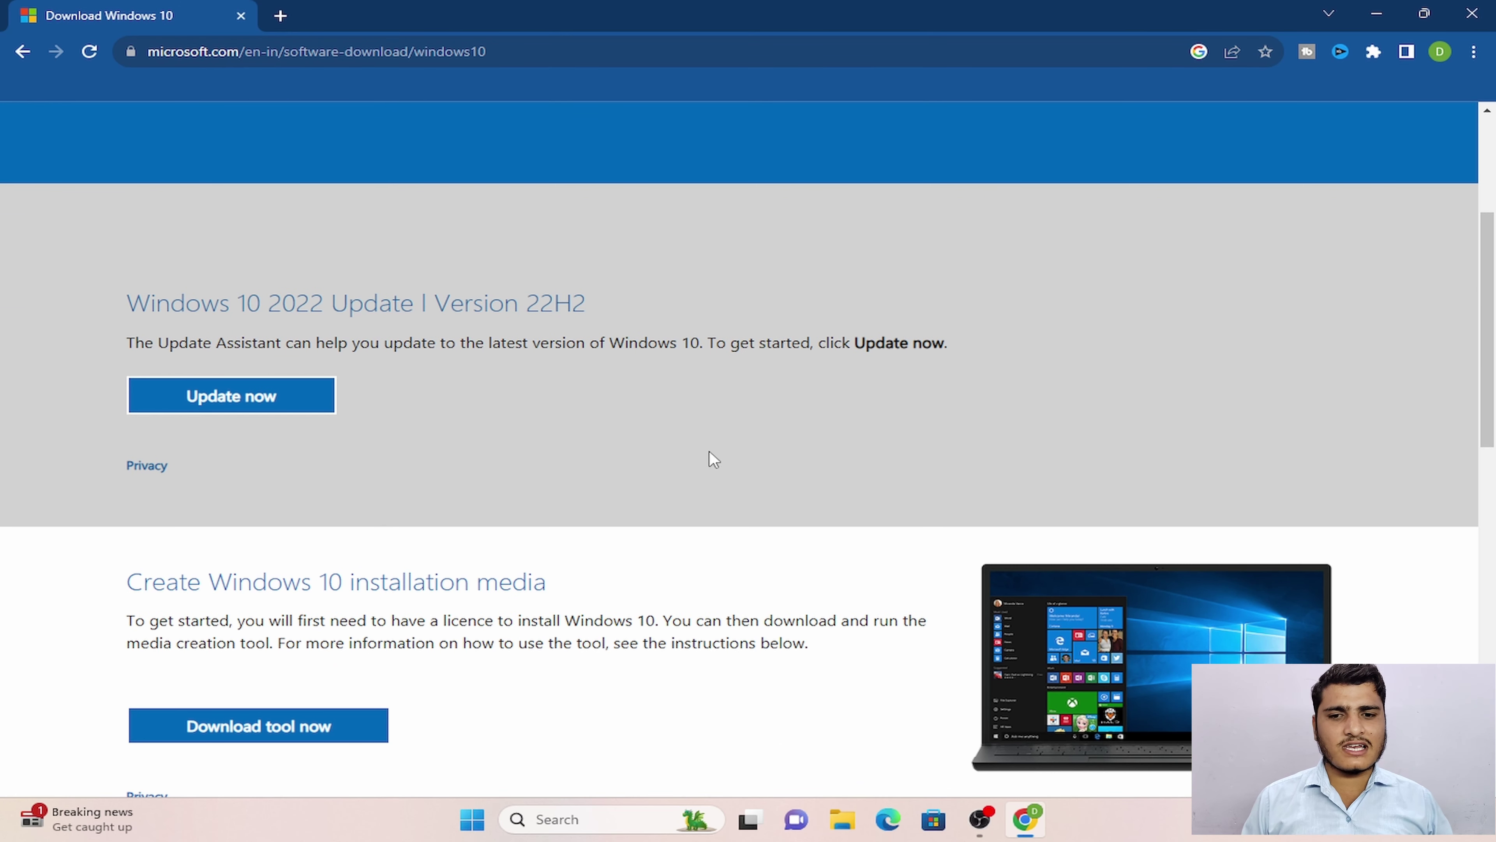
scroll(710, 460, down, 3)
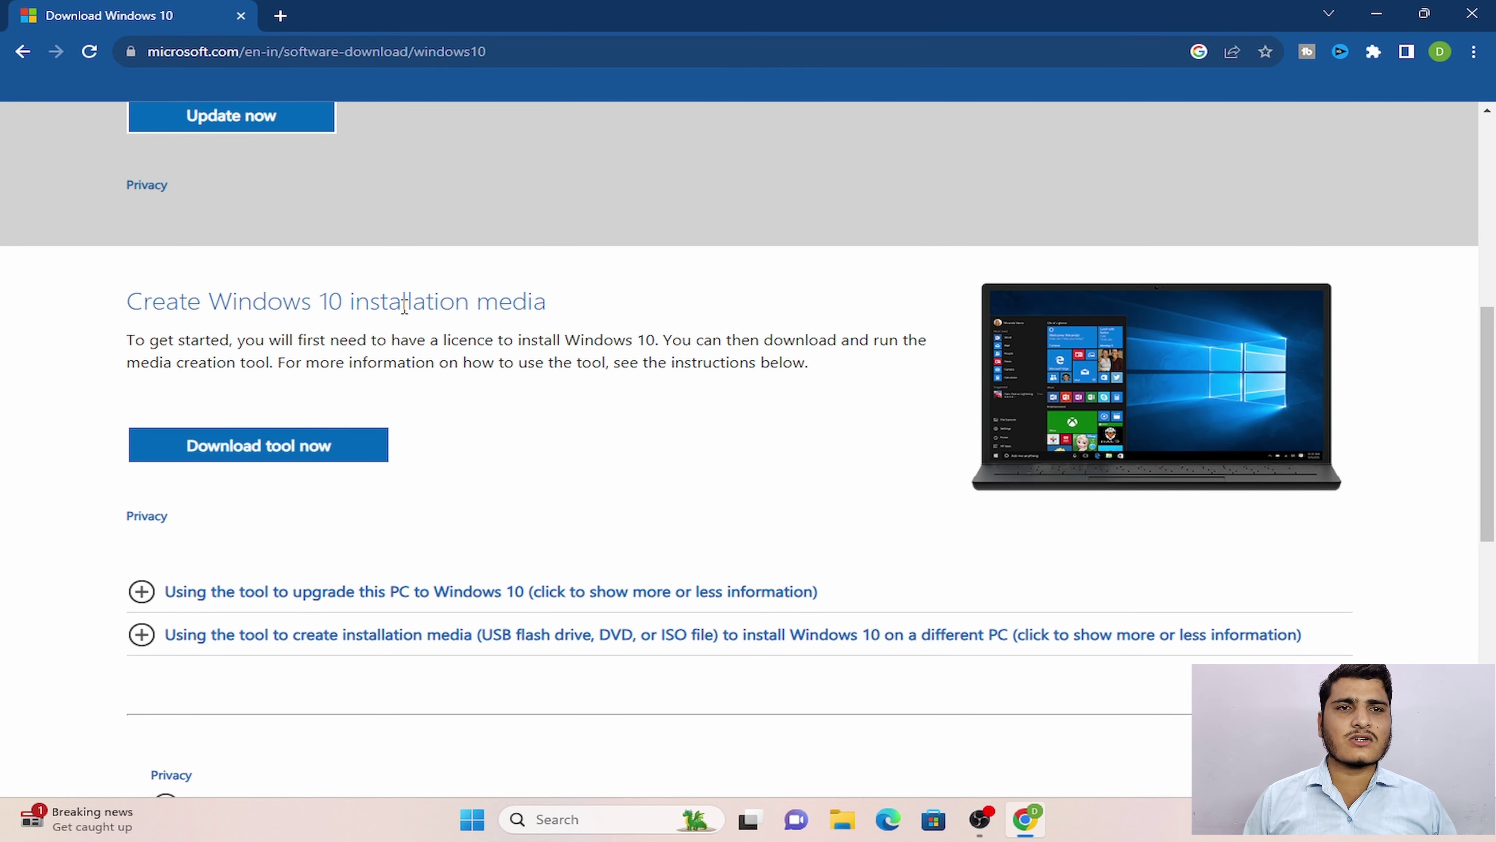
click(297, 460)
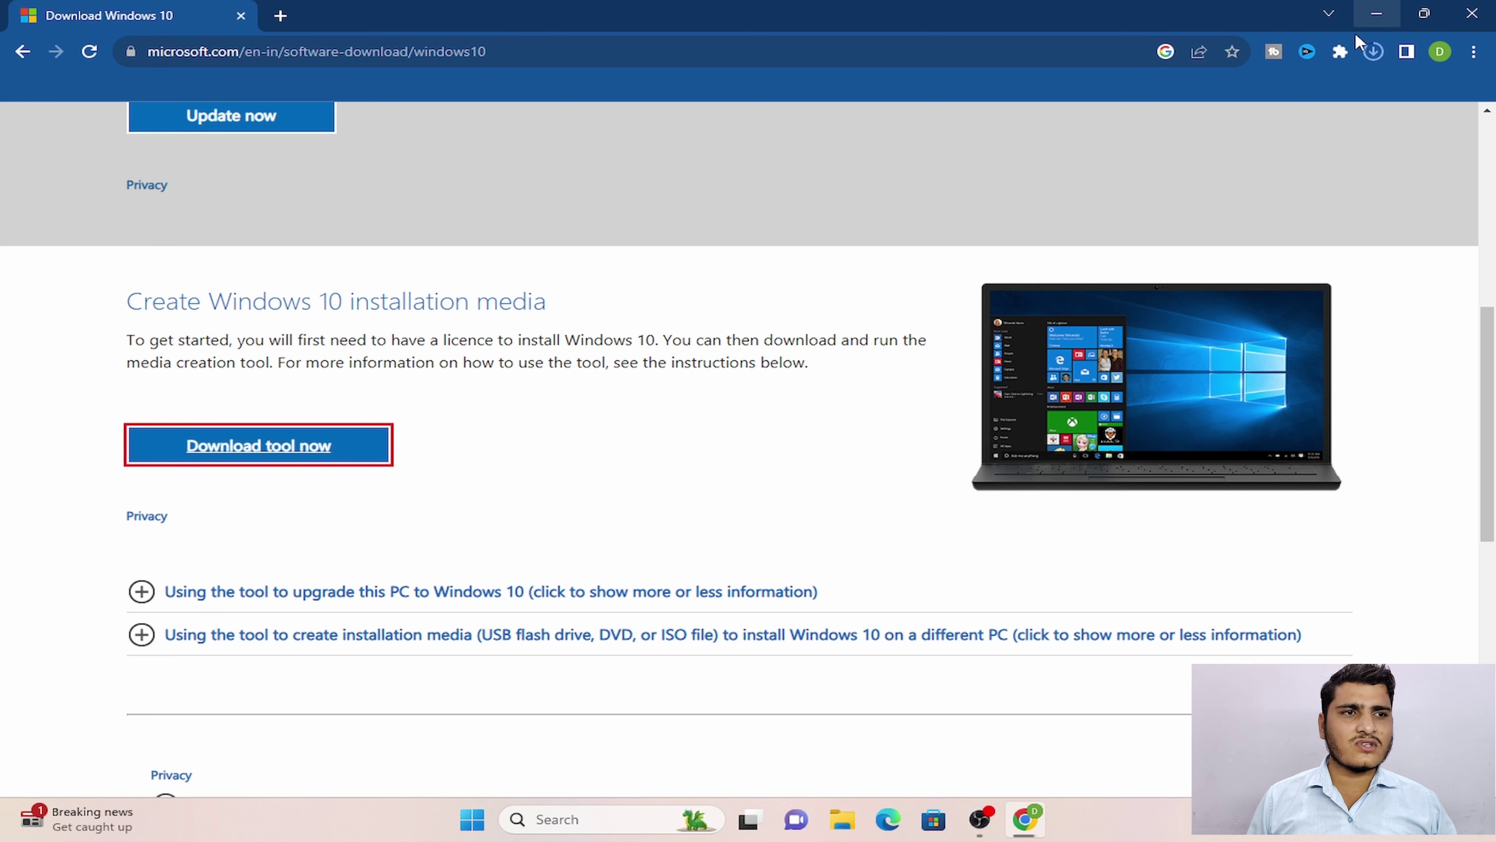
click(1374, 53)
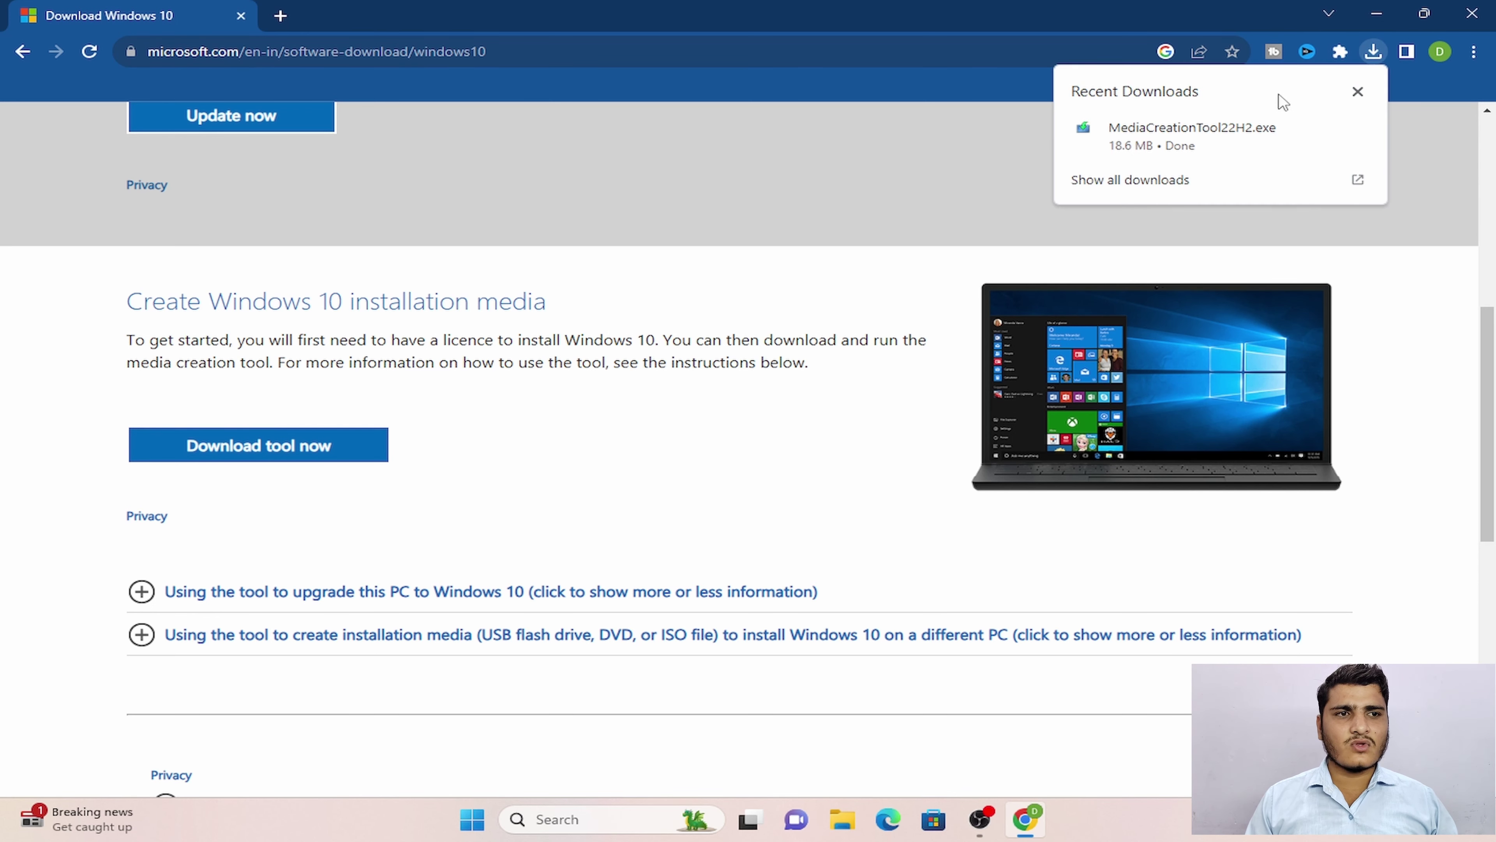
Switch to File Explorer and run MediaCreationTool22H2 from the Downloads folder, then minimize the folder window
click(1379, 14)
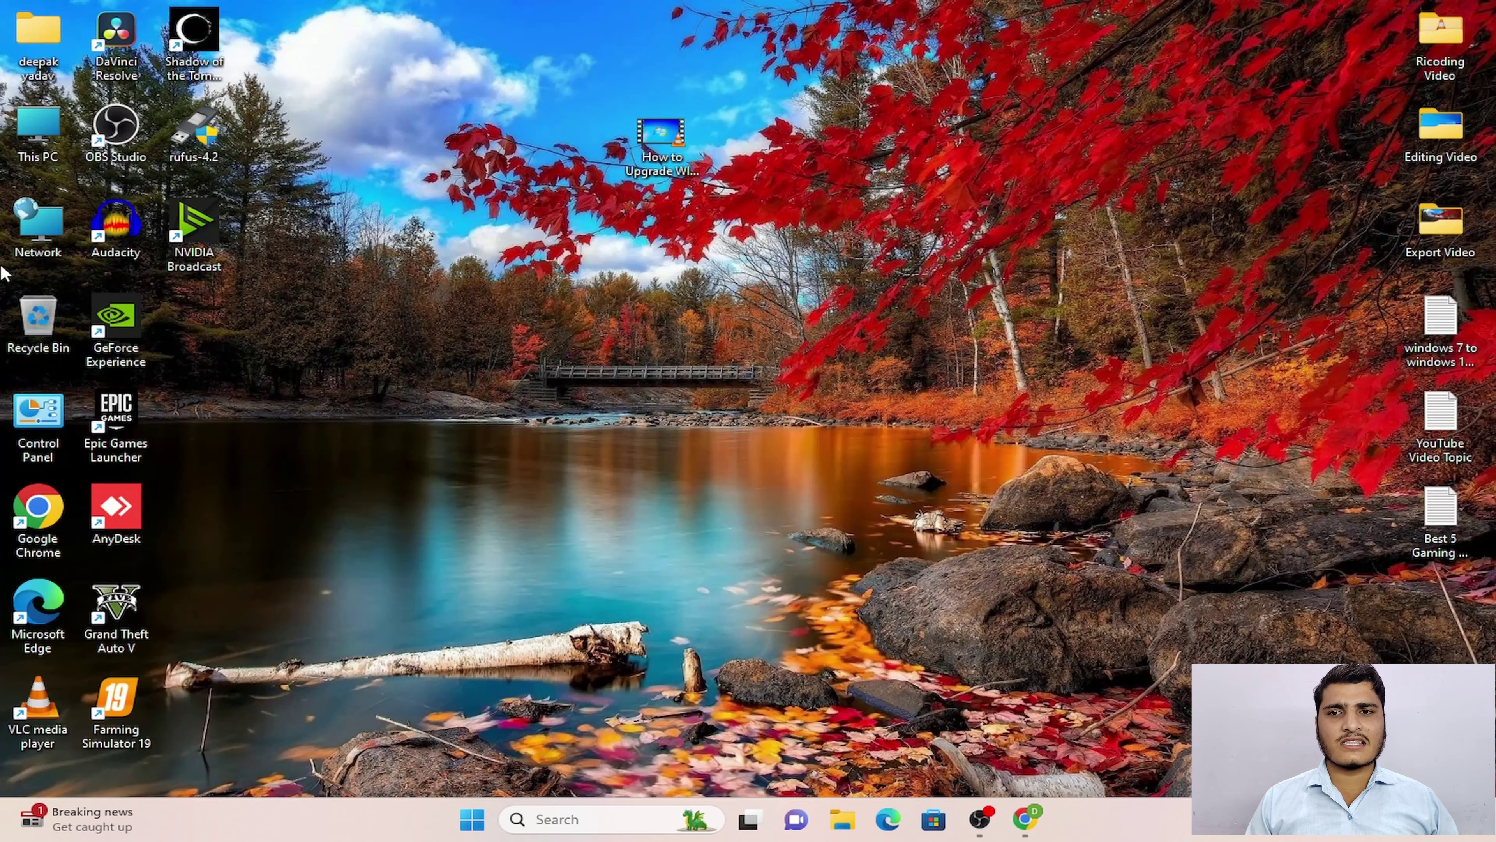
double_click(38, 130)
click(41, 237)
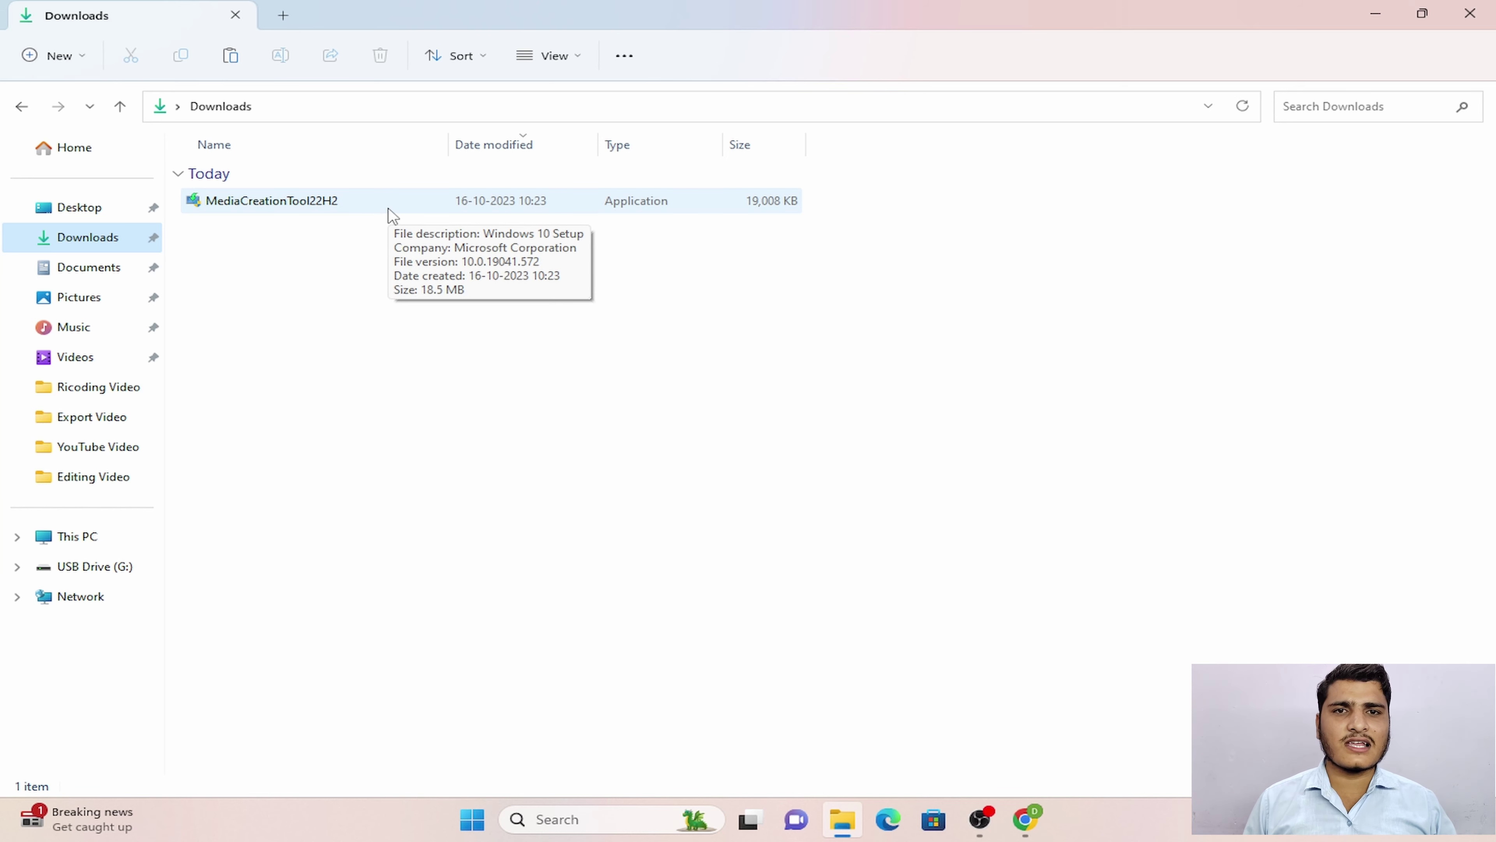
double_click(389, 208)
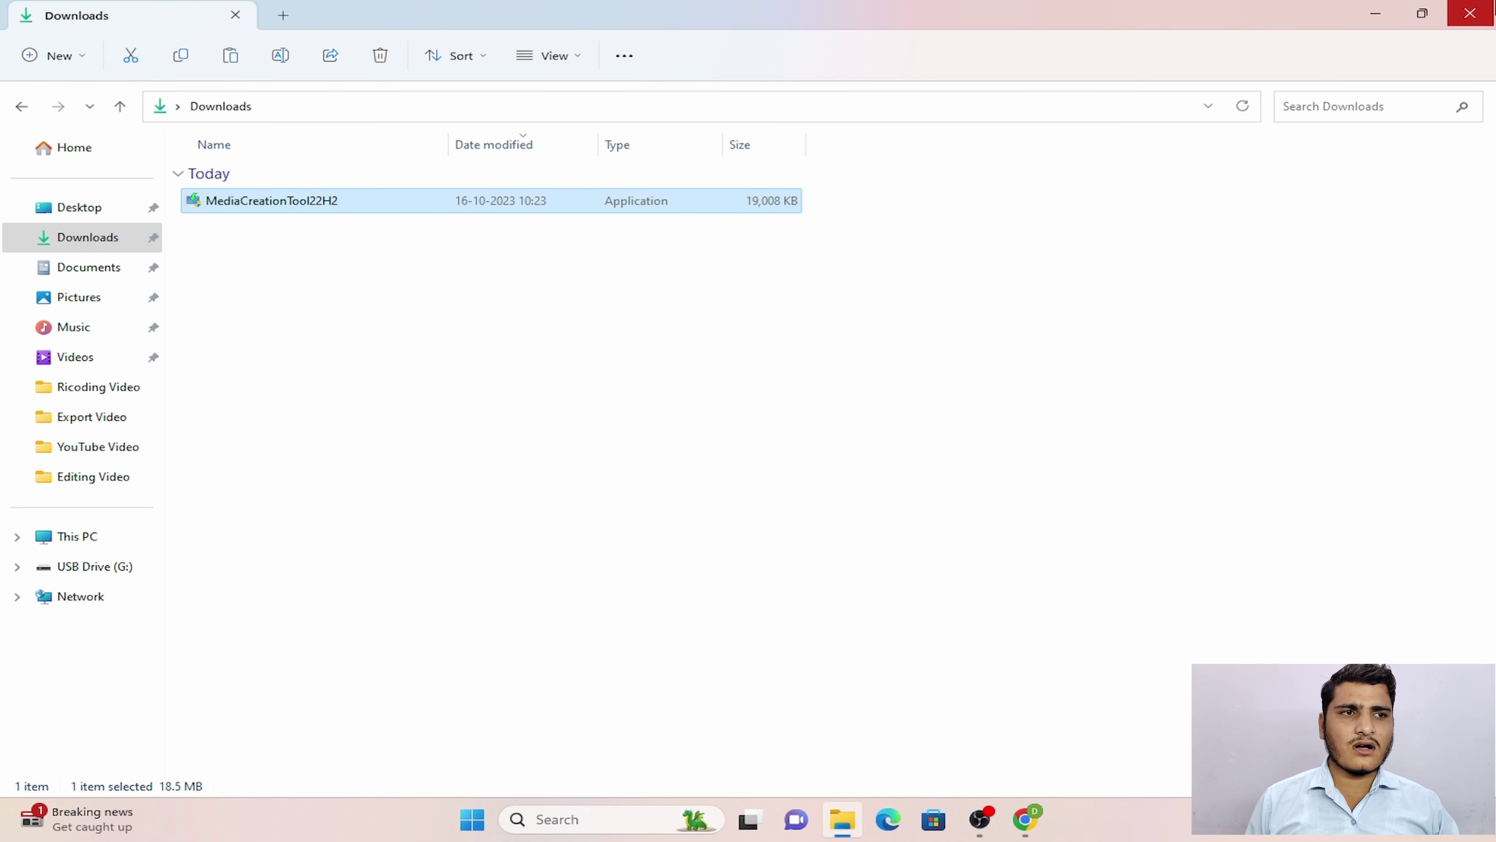
click(1375, 13)
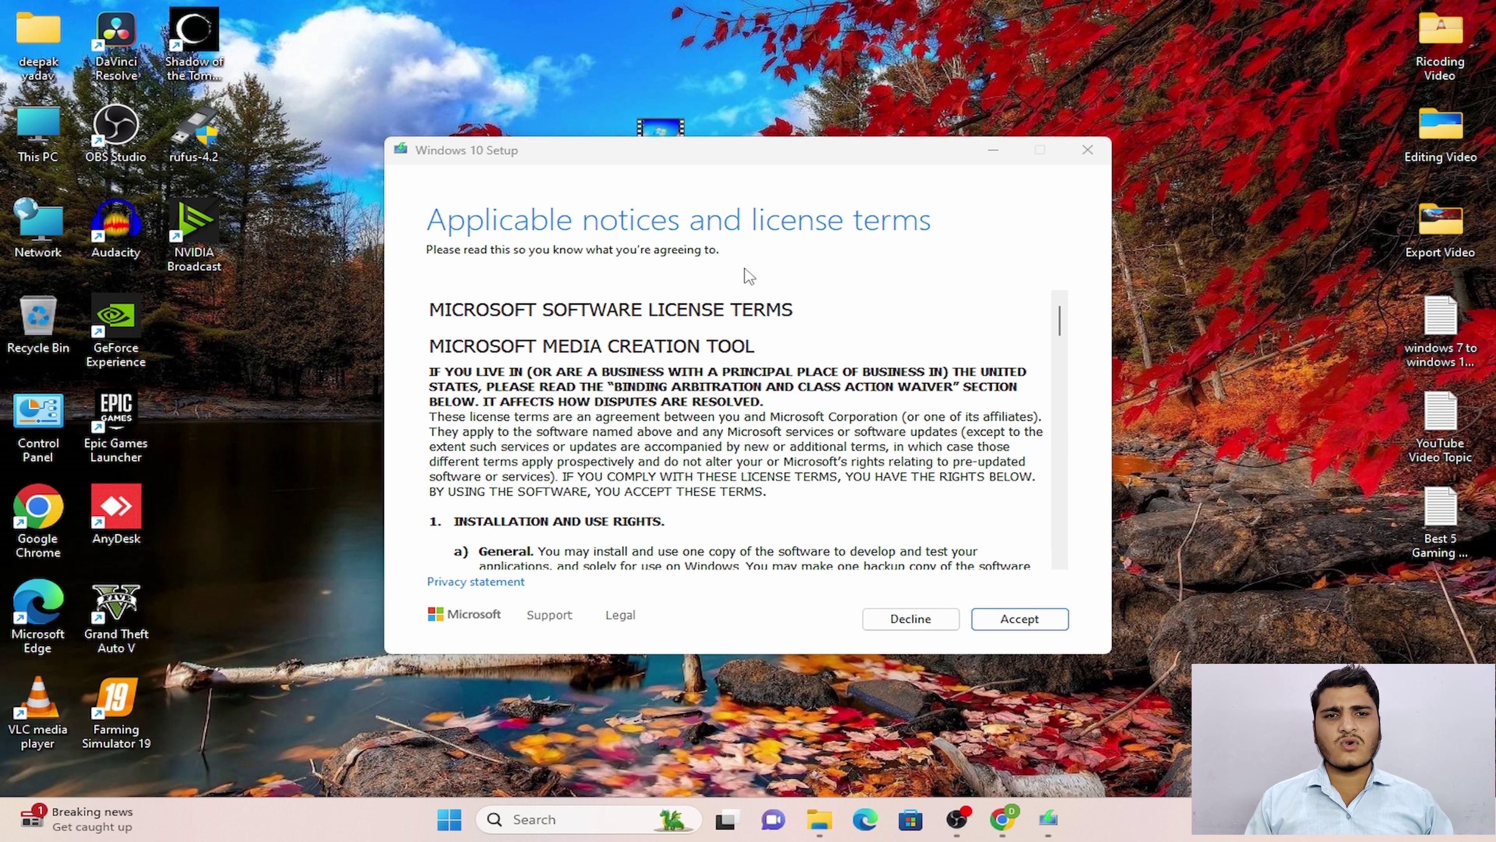
Accept the Windows 10 Setup license terms and choose to create installation media for another PC
click(1022, 618)
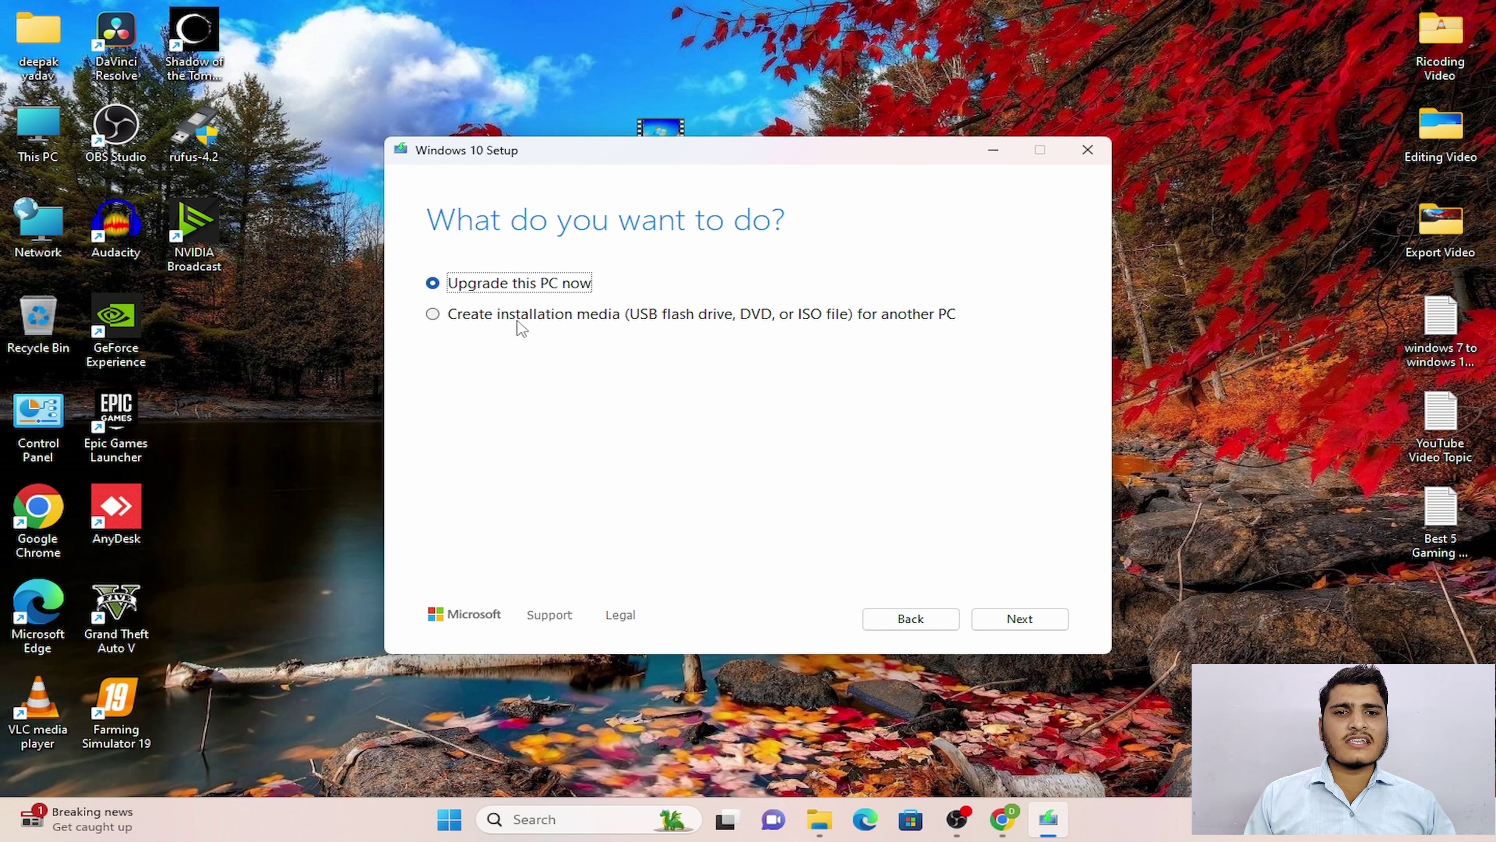
click(443, 315)
click(1044, 622)
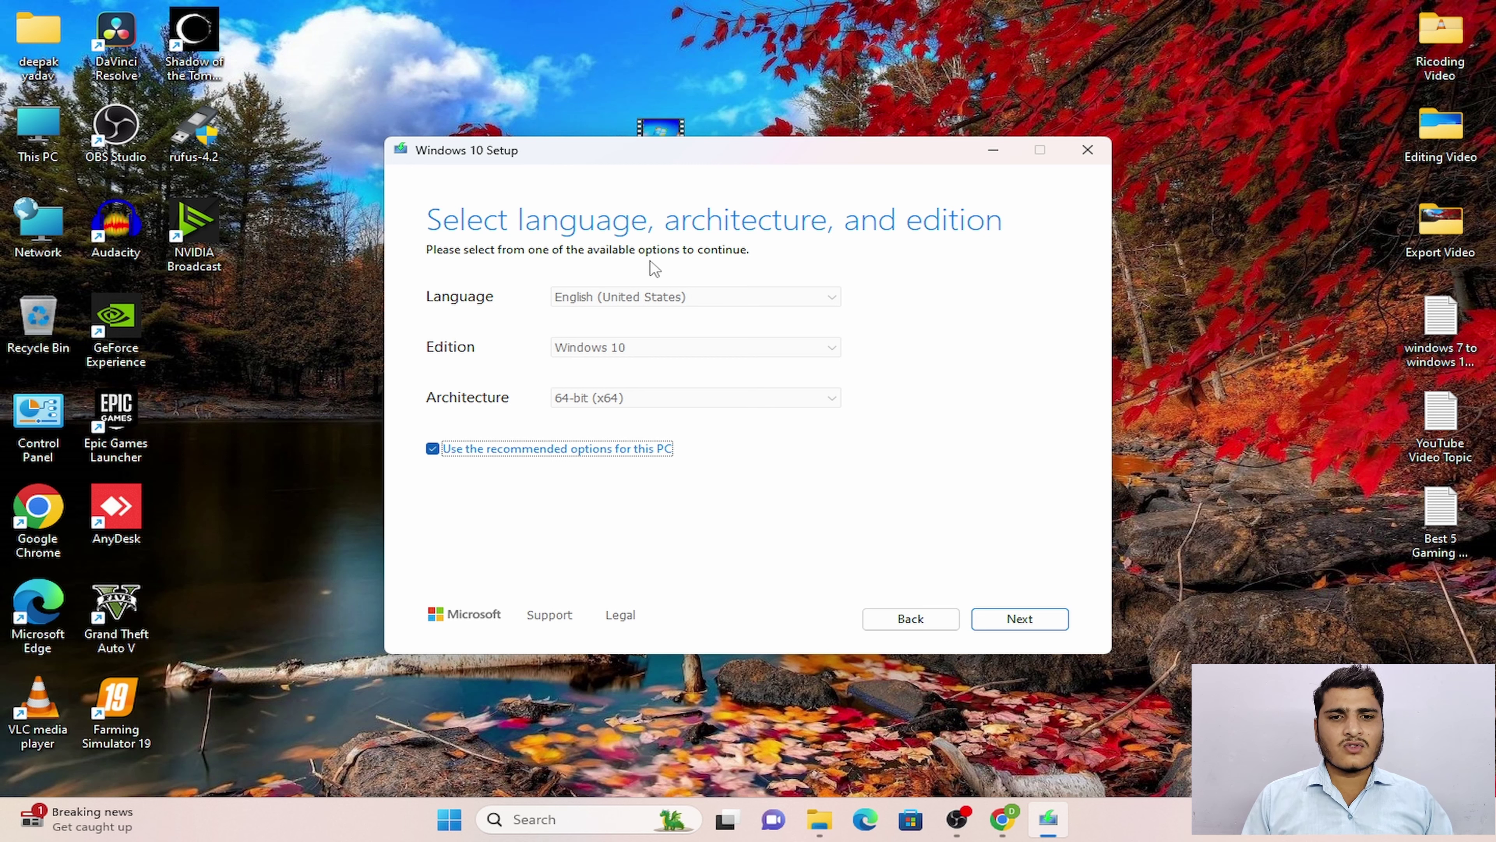
Turn off the recommended options for this PC, set the architecture to Both, and continue to the media selection
click(431, 449)
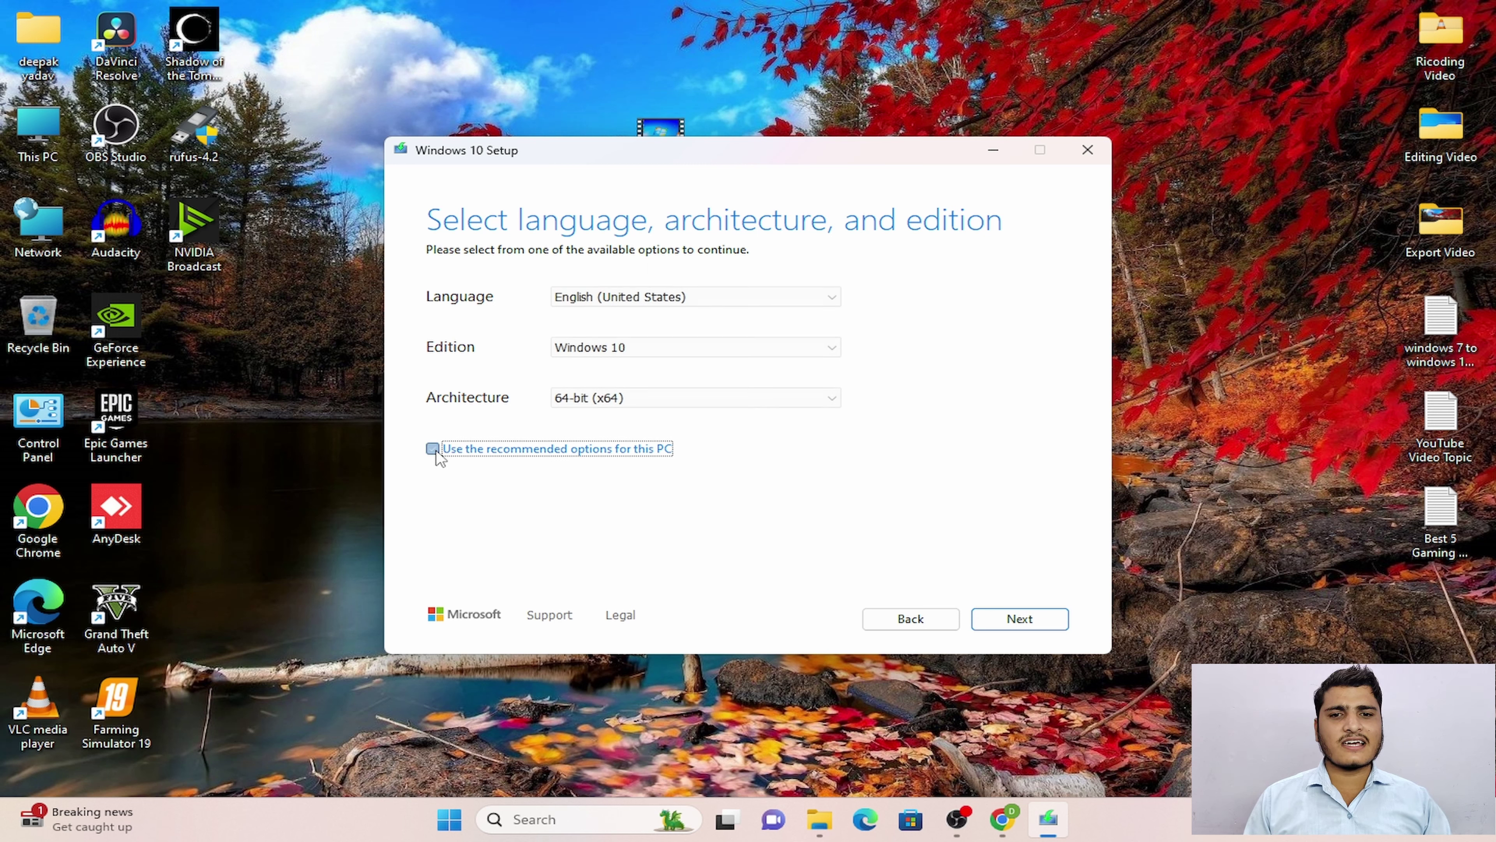
click(613, 397)
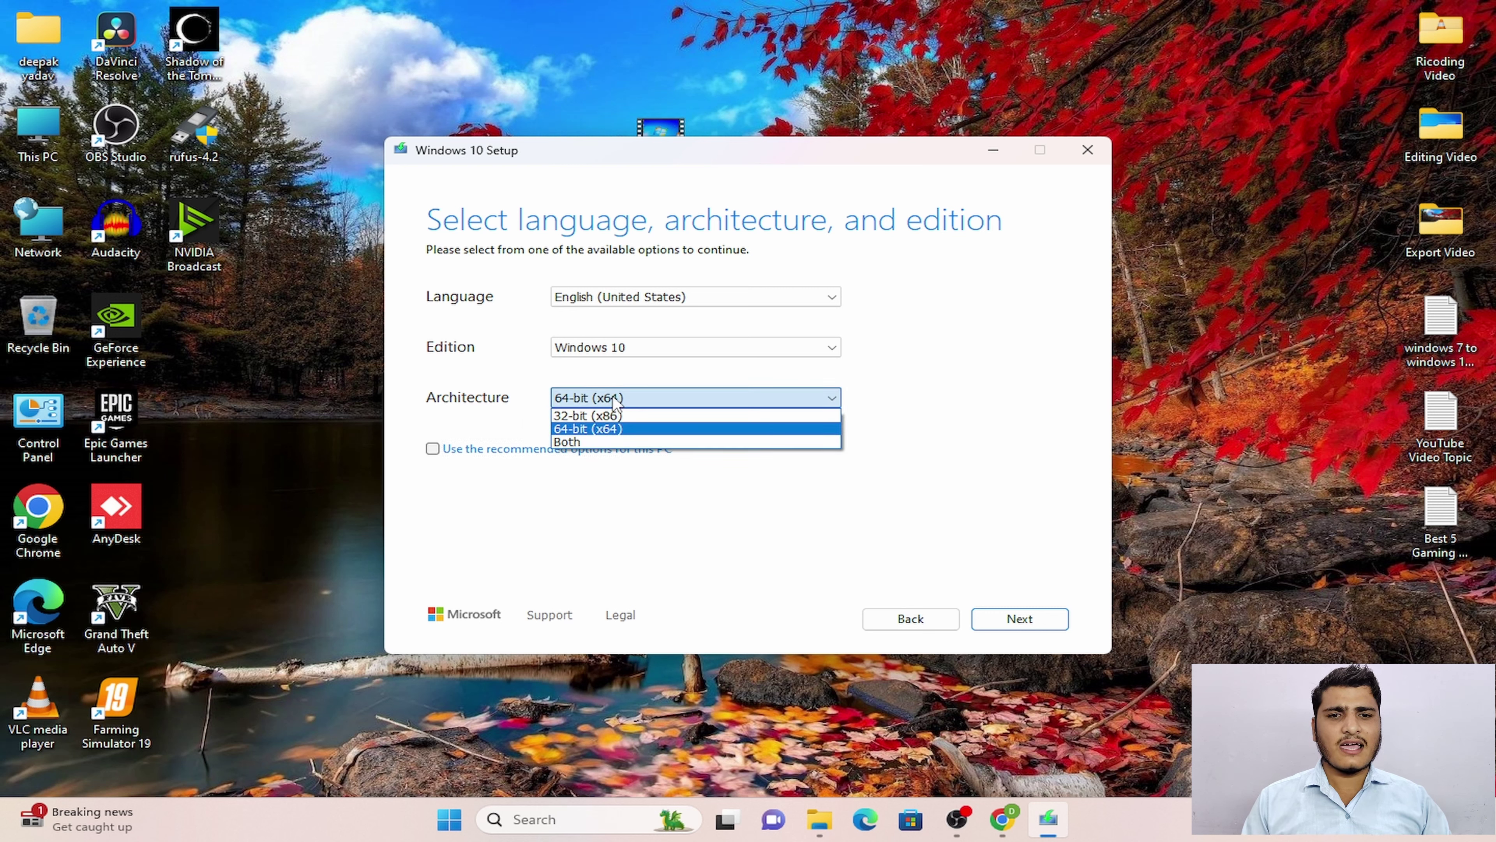
click(588, 443)
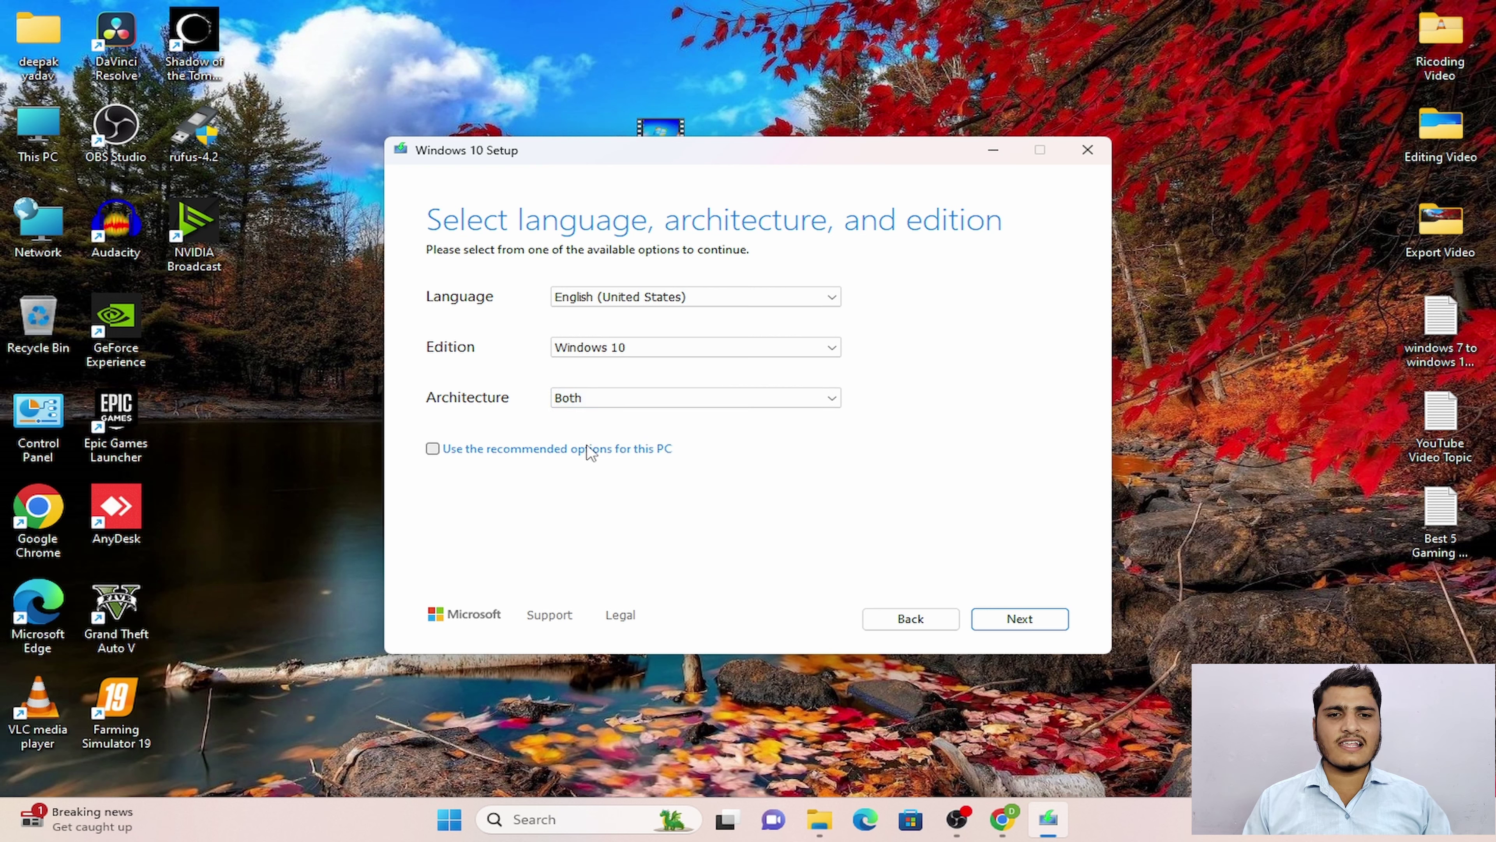
click(1011, 623)
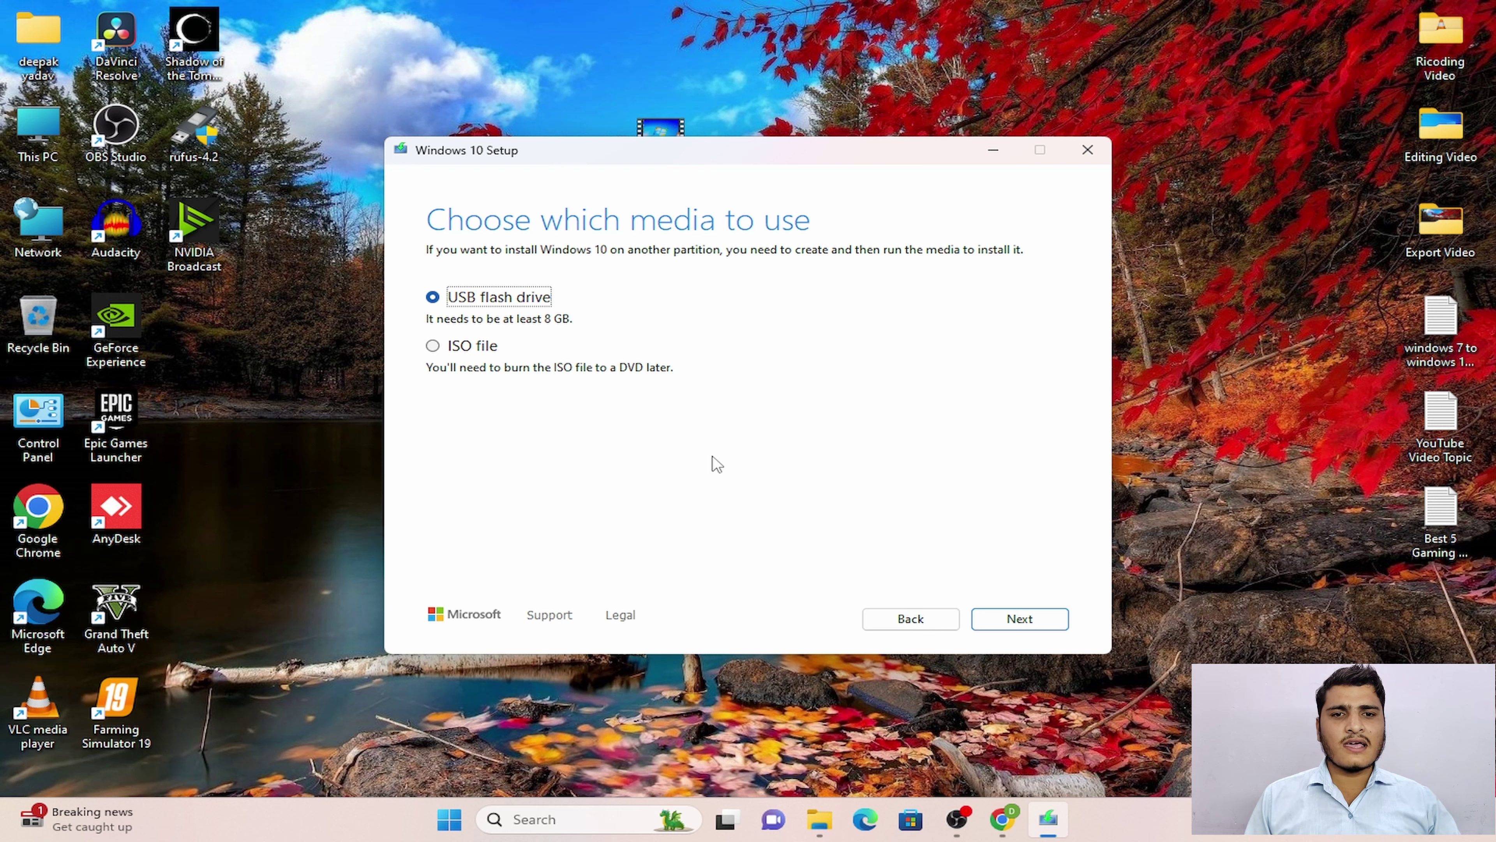
Choose ISO file as the media and save it in Downloads as "Windows 10 32-64 bit"
click(444, 346)
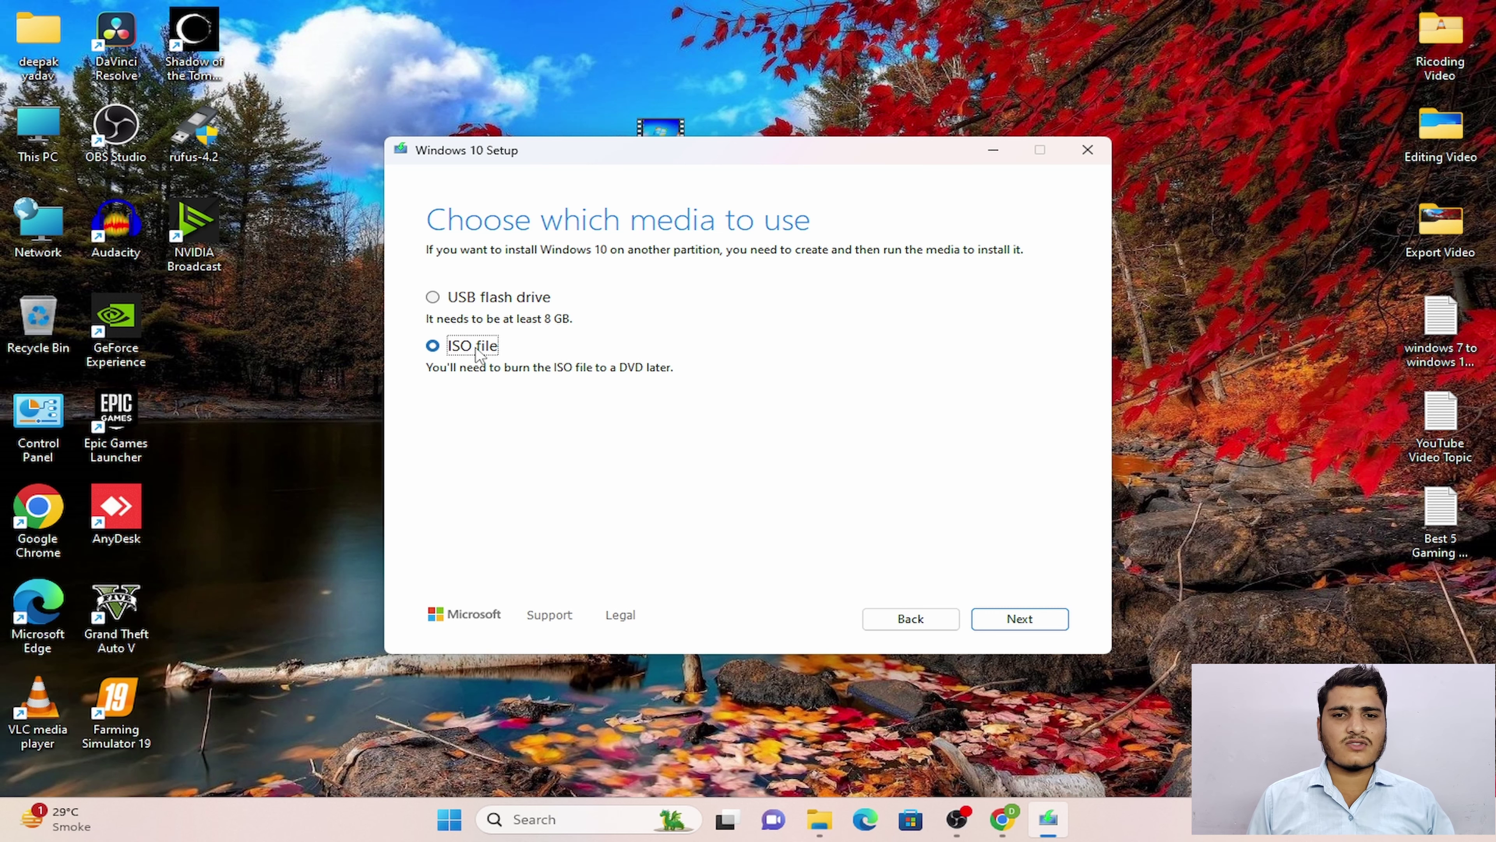
click(1036, 616)
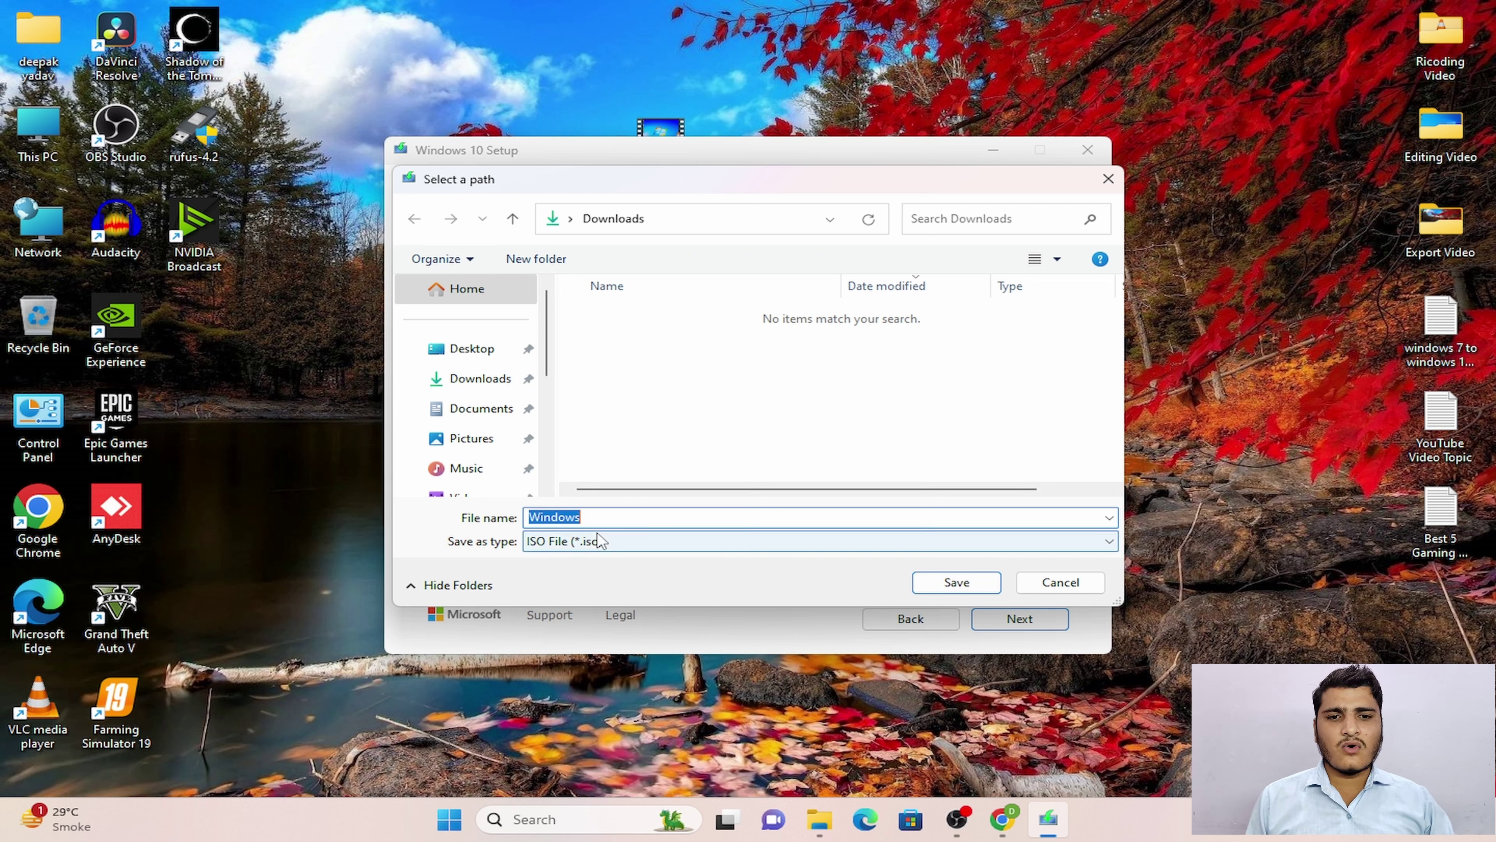
click(601, 518)
text(10)
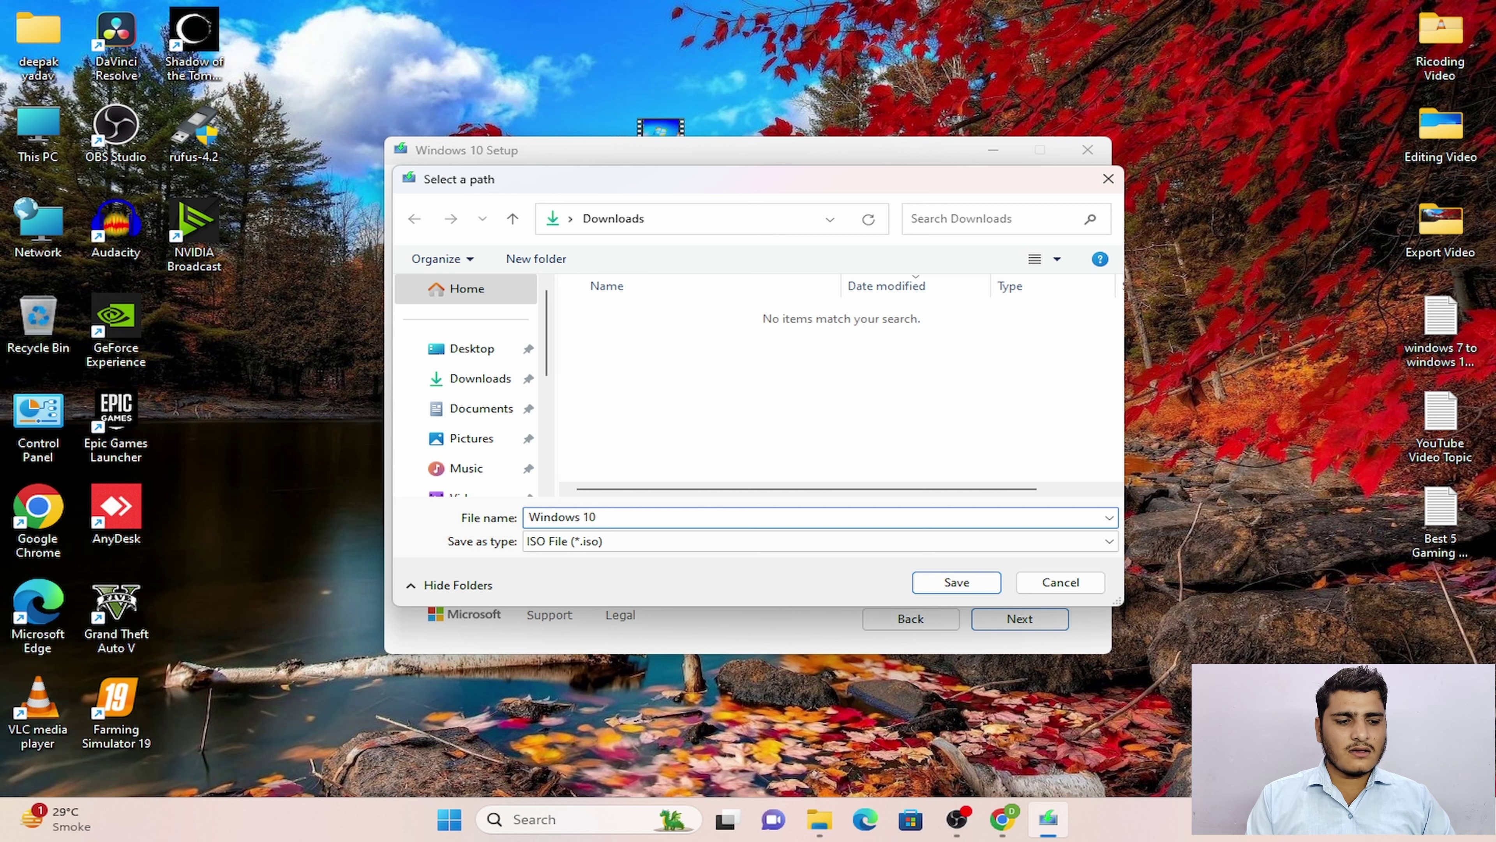
text( 32)
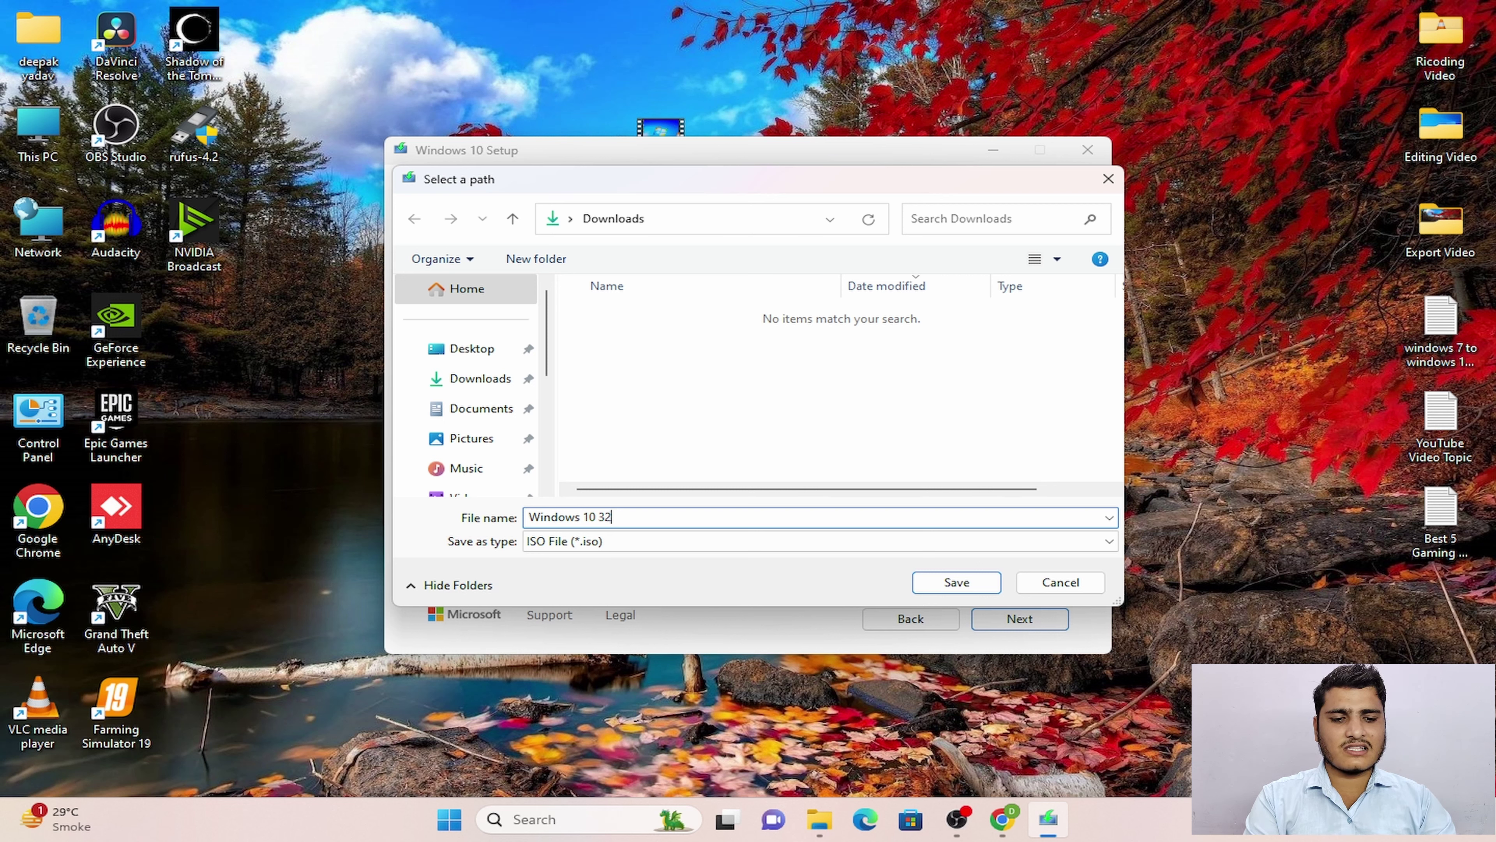
text(-64 bit)
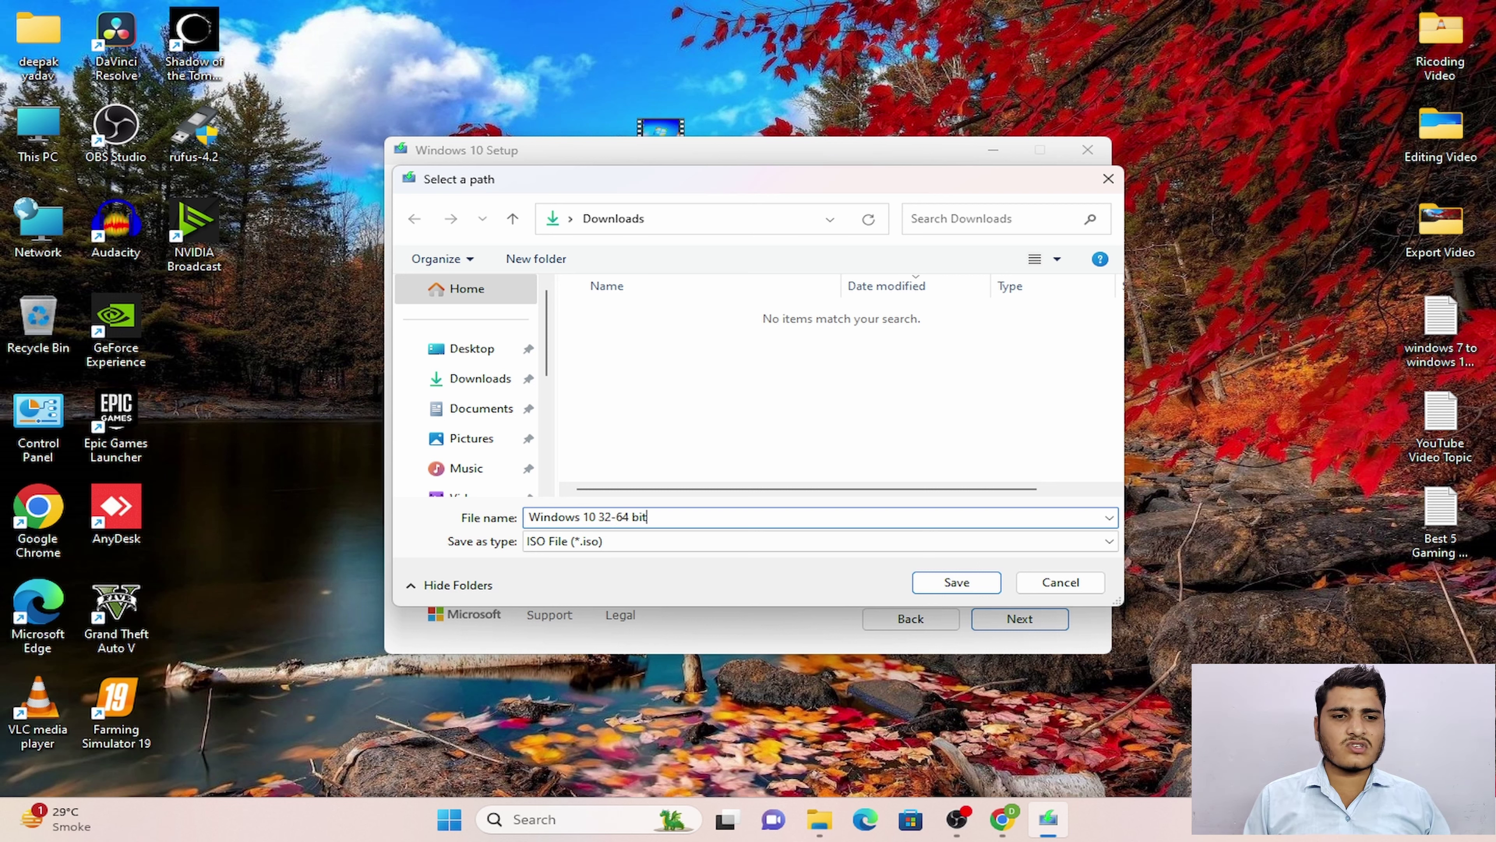
click(945, 583)
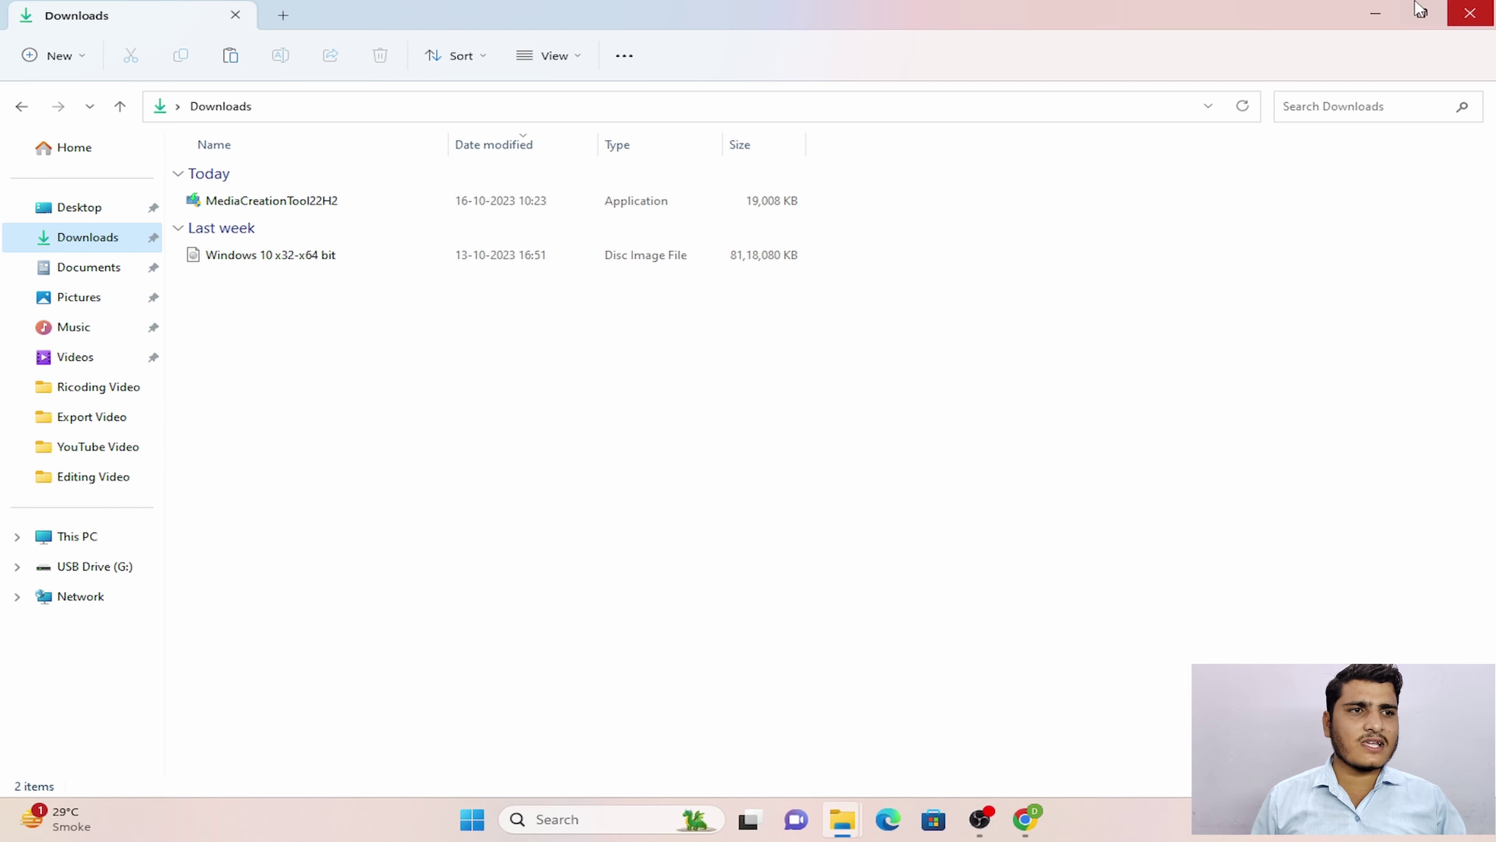
Switch back to Chrome, search for "rufus download" in a new tab, and open the official rufus.ie site
click(1365, 15)
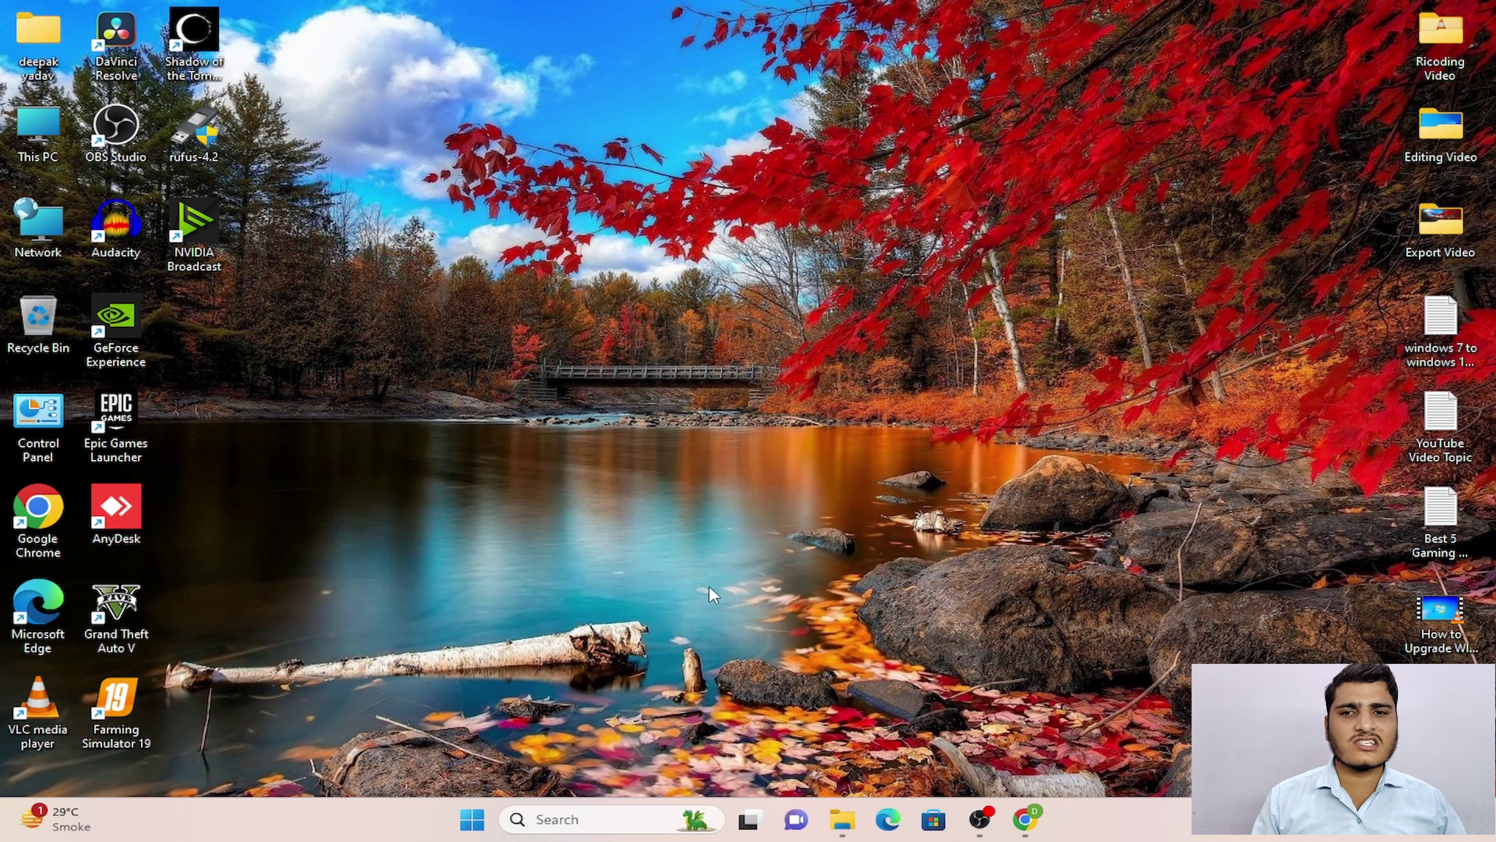
click(1025, 819)
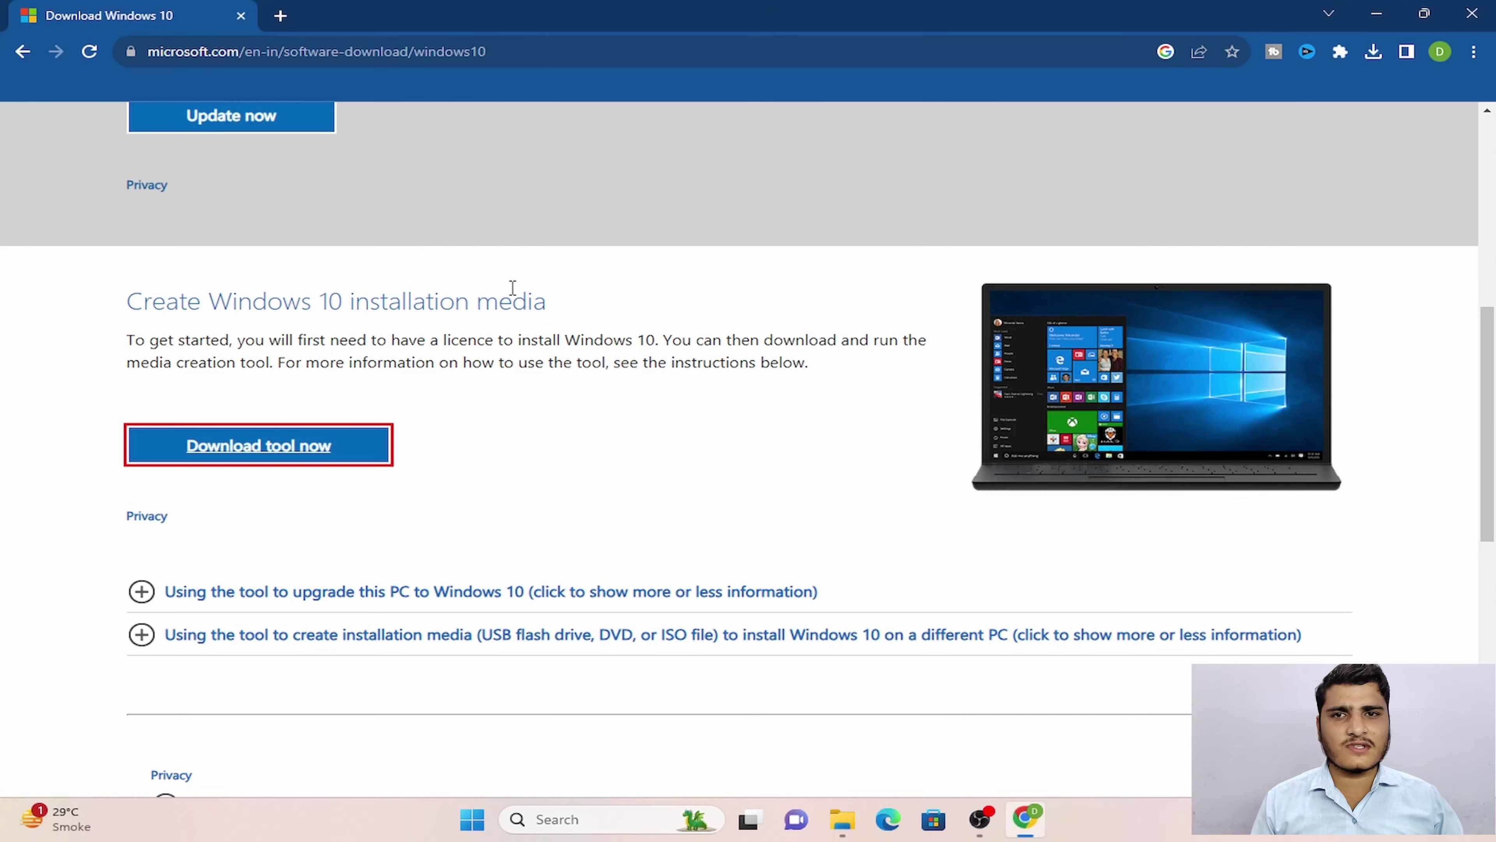
click(281, 16)
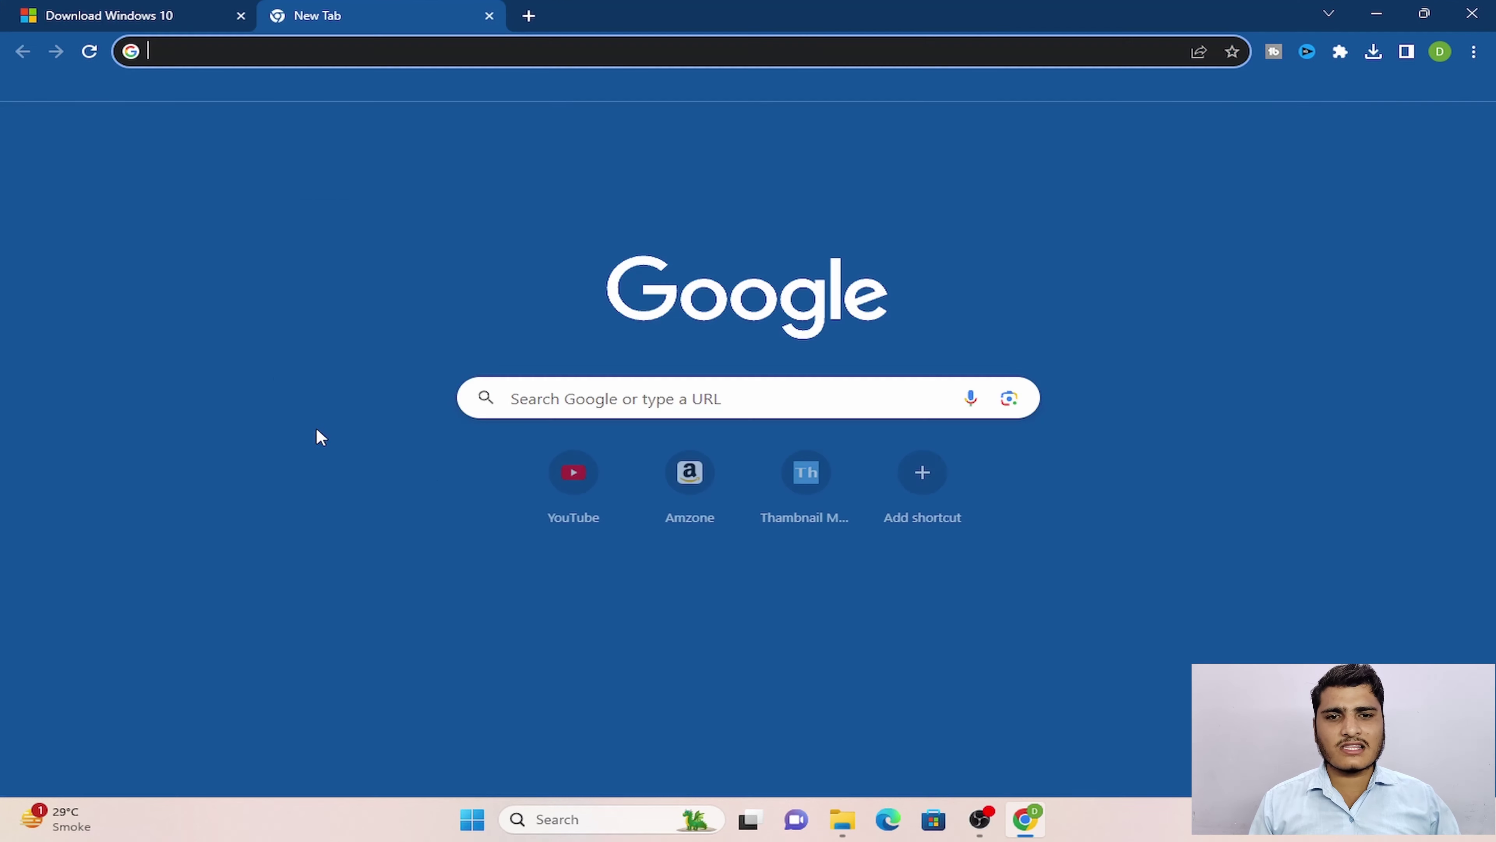
click(564, 398)
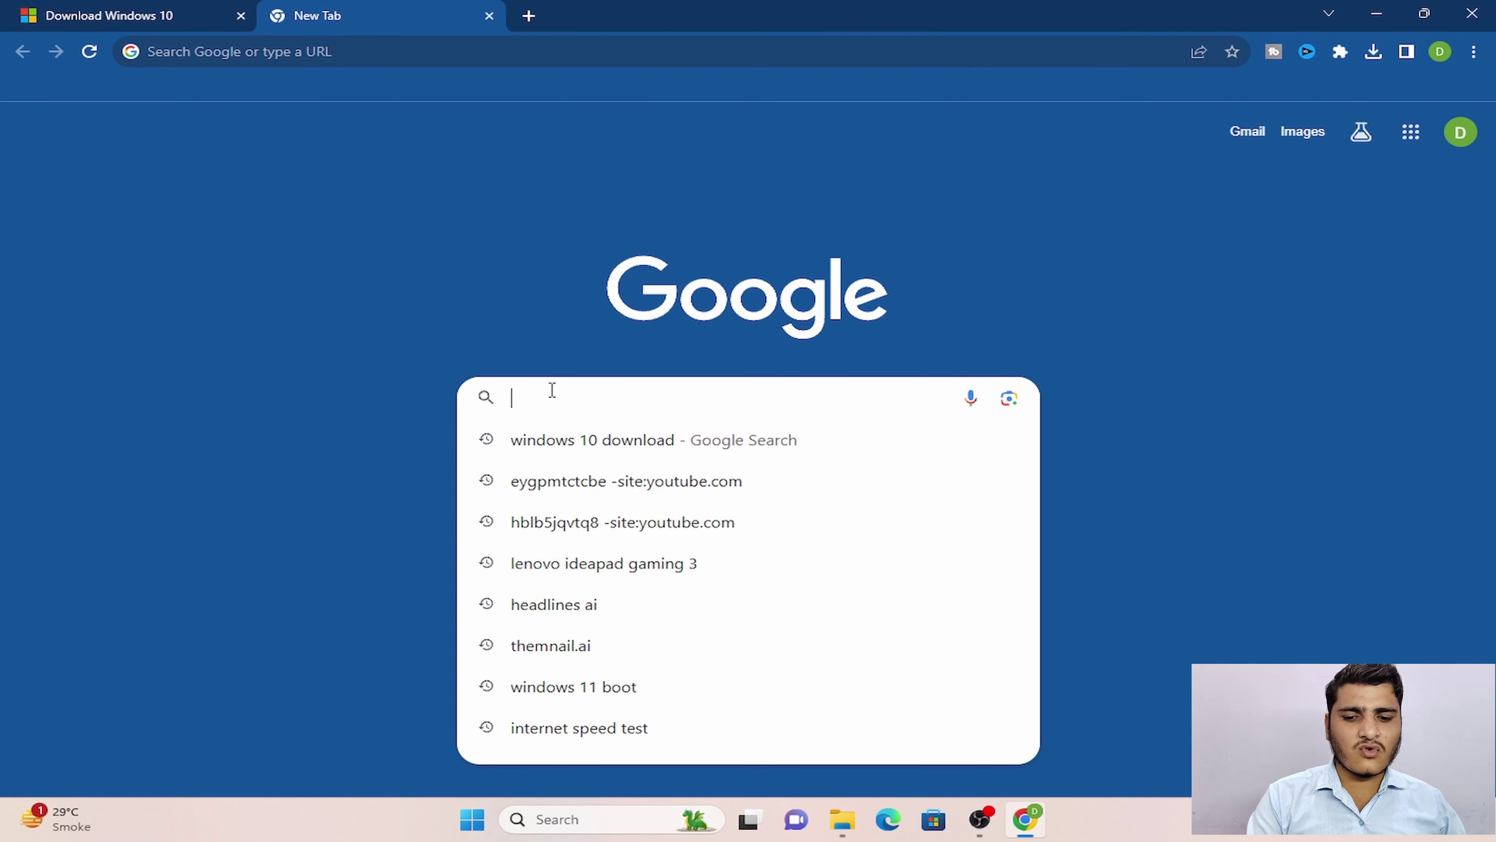
text(rufs)
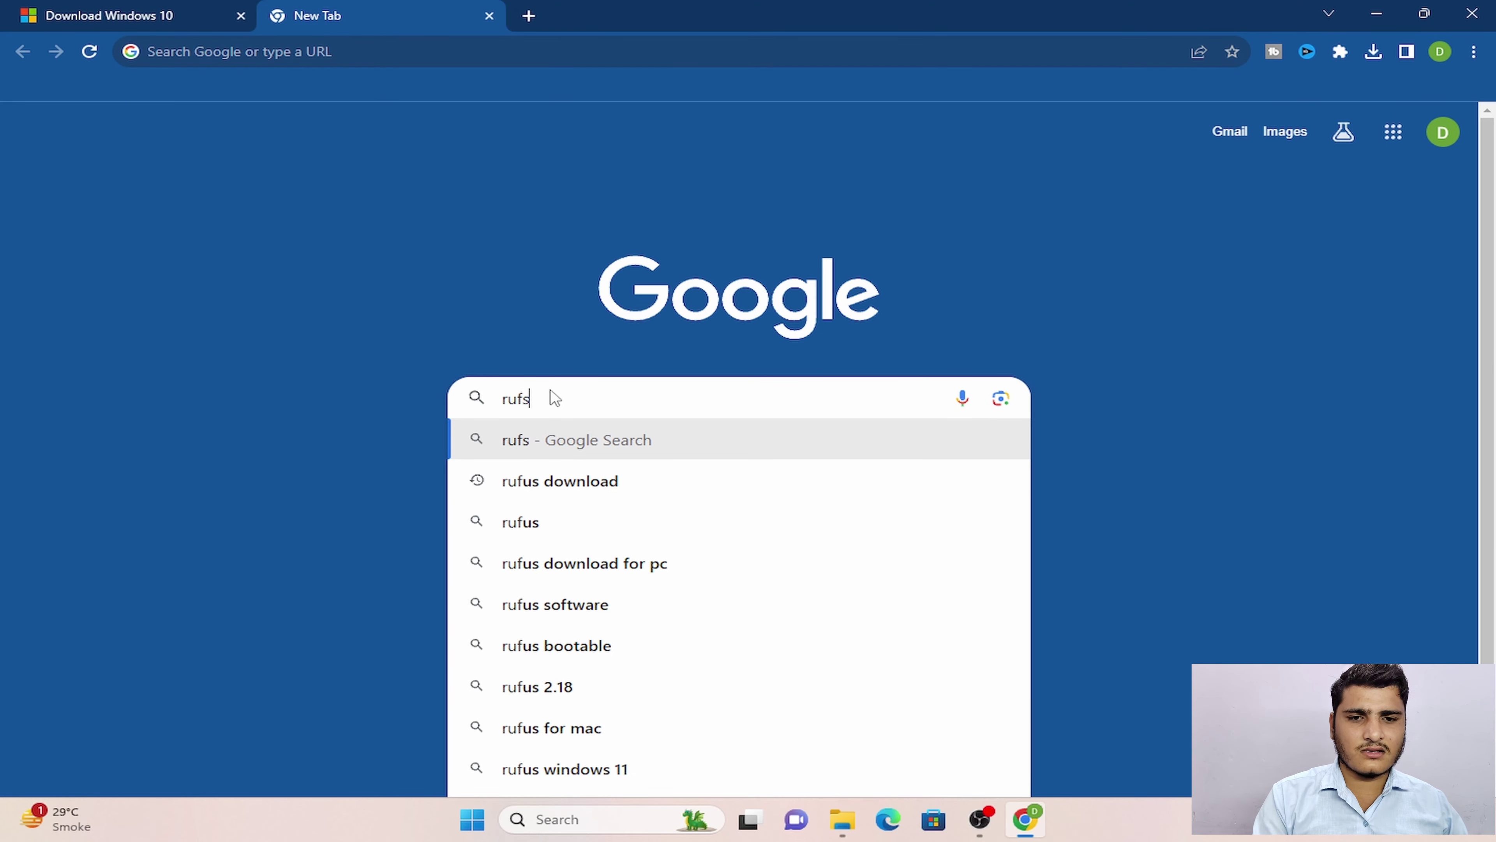
click(562, 521)
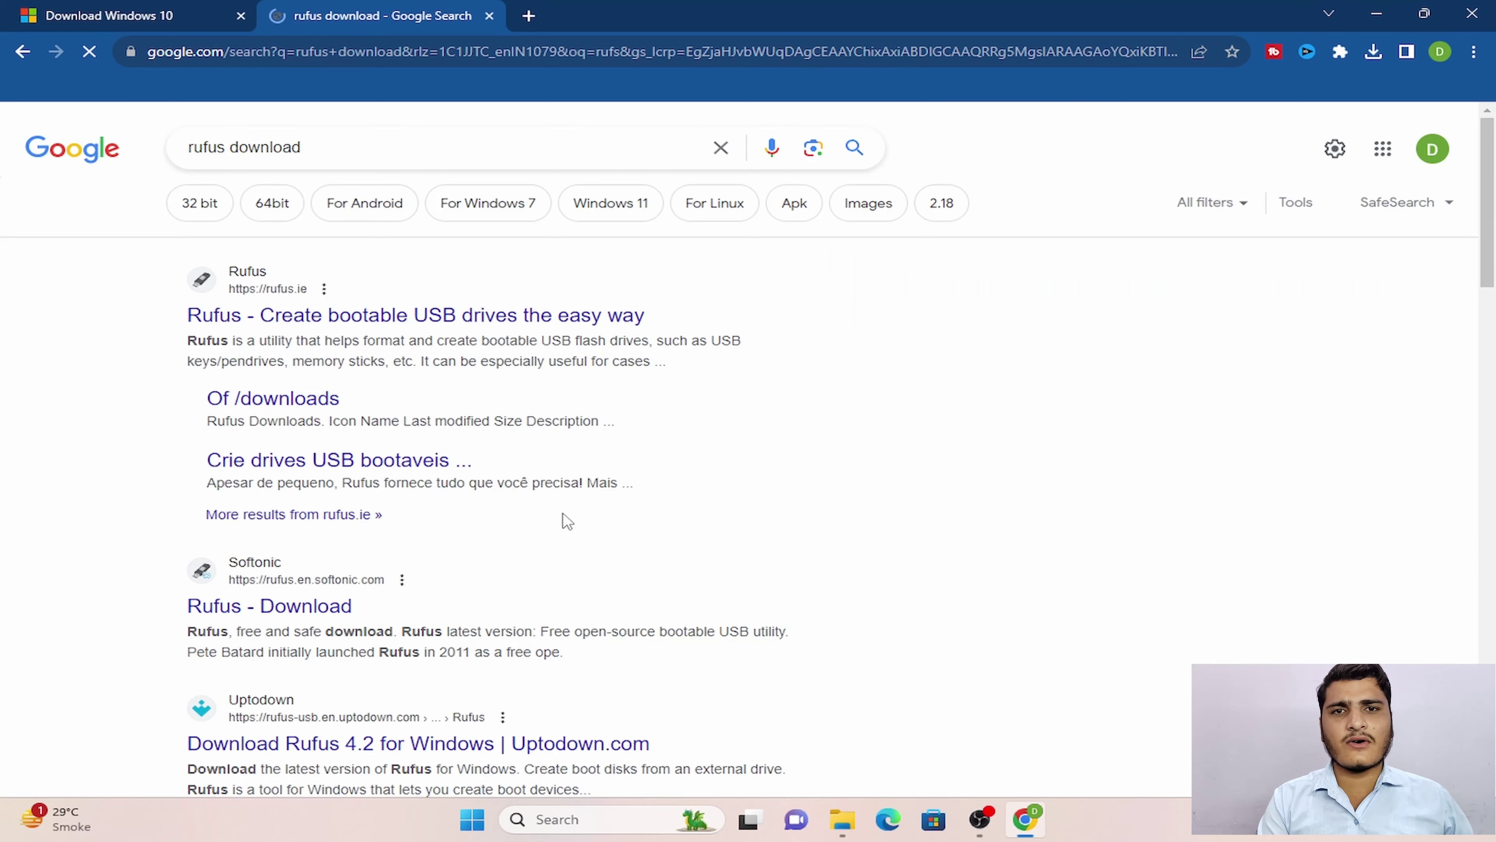
click(518, 328)
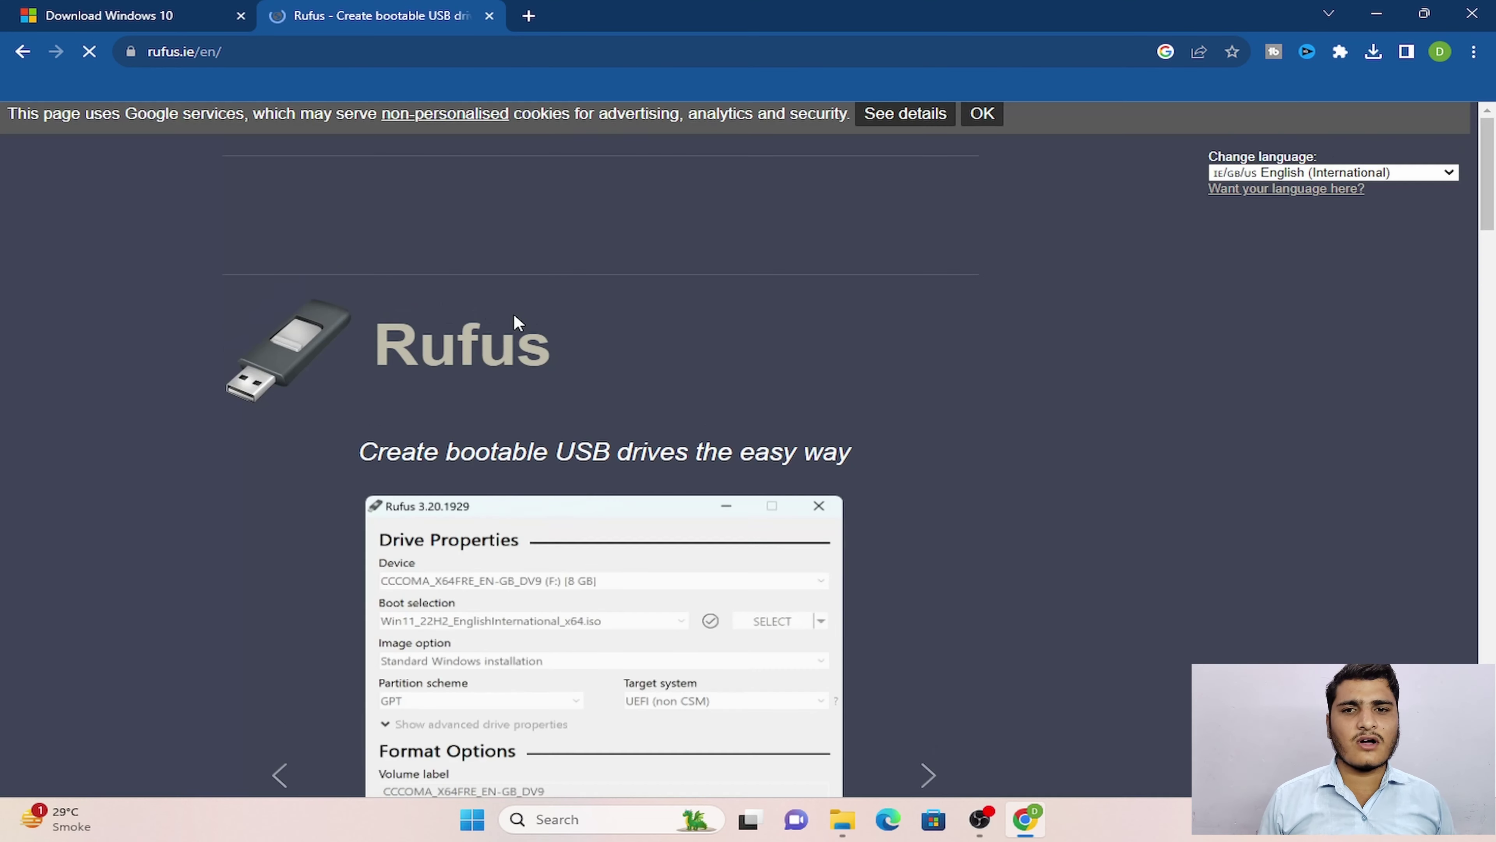
Download the standard Windows x64 release rufus-4.2.exe and dismiss the advertisement
scroll(517, 324, down, 15)
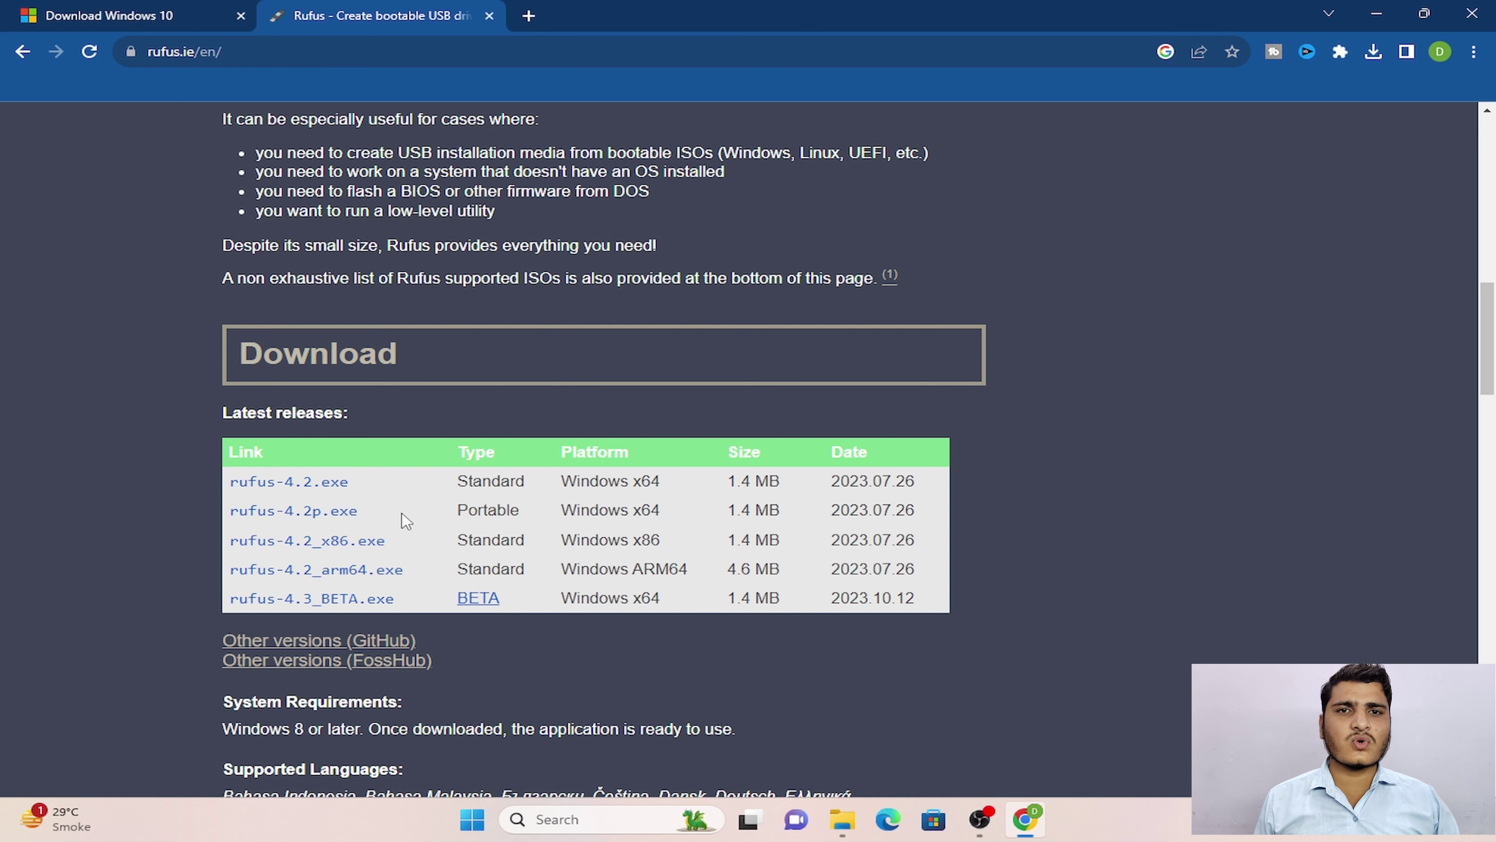
click(301, 484)
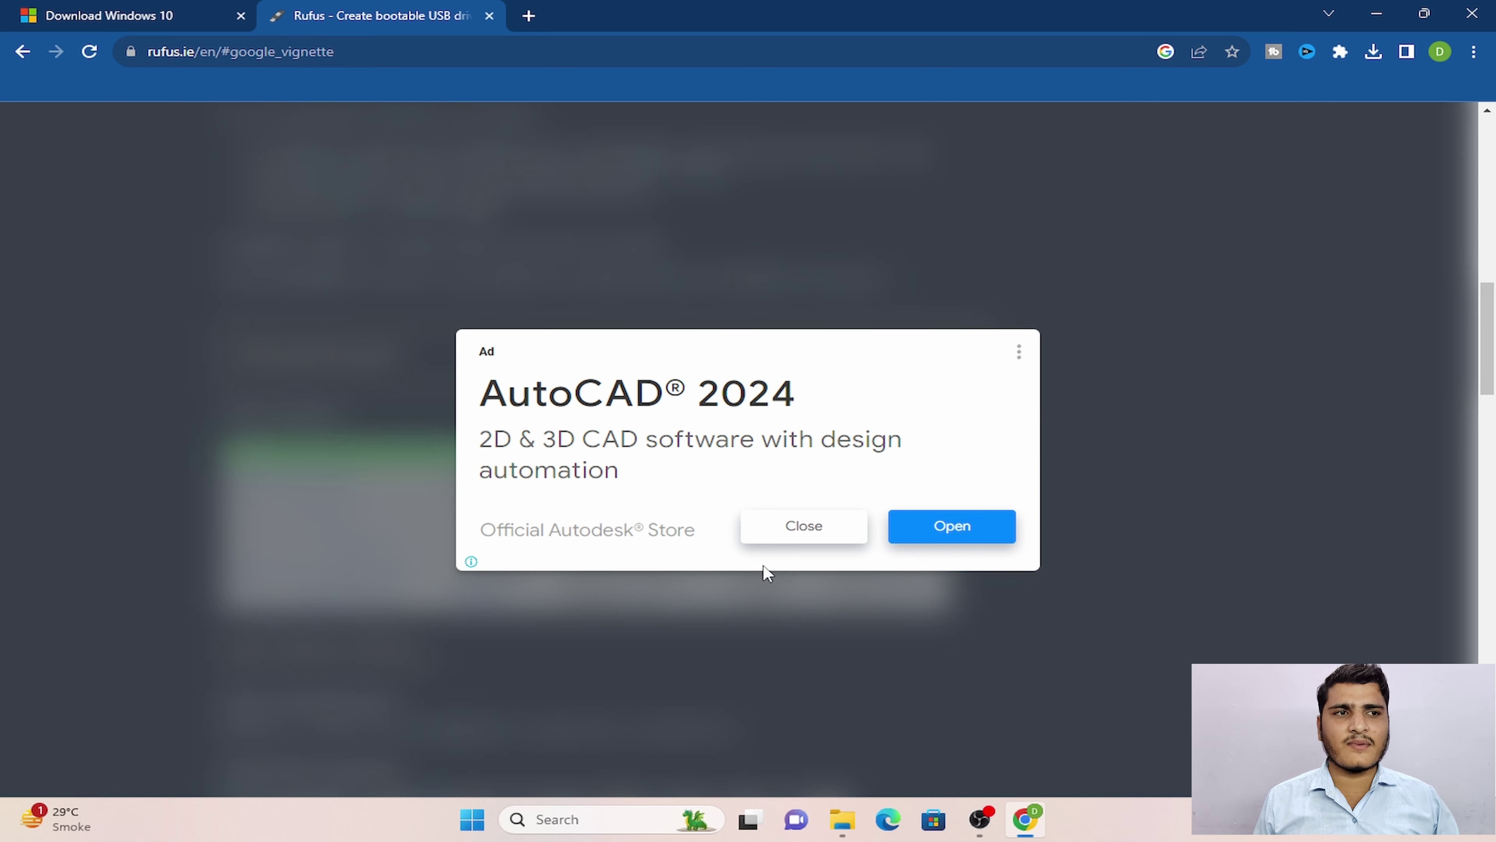
click(831, 535)
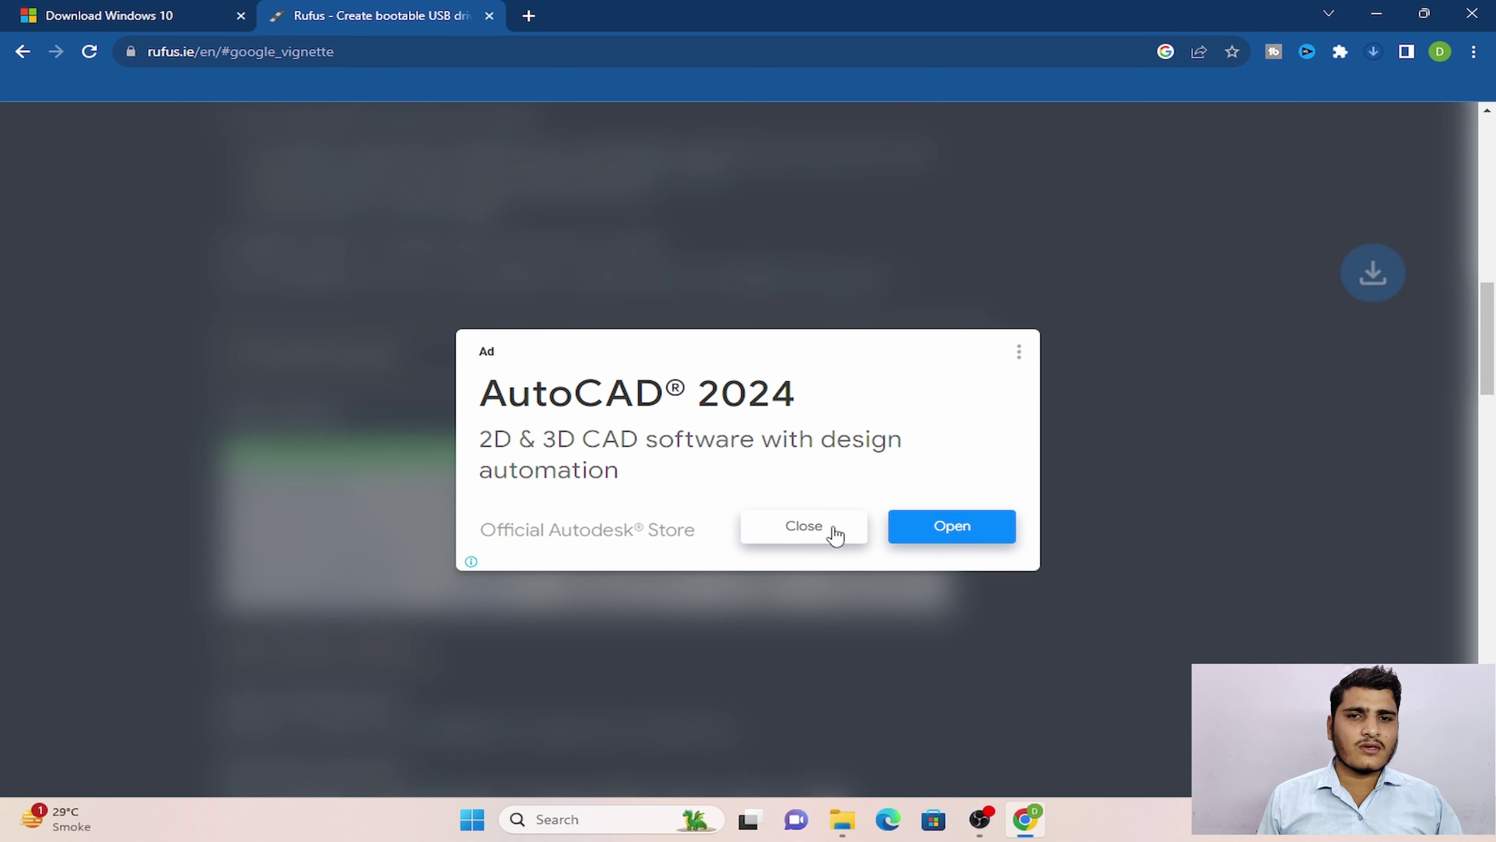
Launch the downloaded rufus-4.2.exe and load the "Windows 10 x32-x64 bit" disc image from Downloads as the boot selection
click(1373, 50)
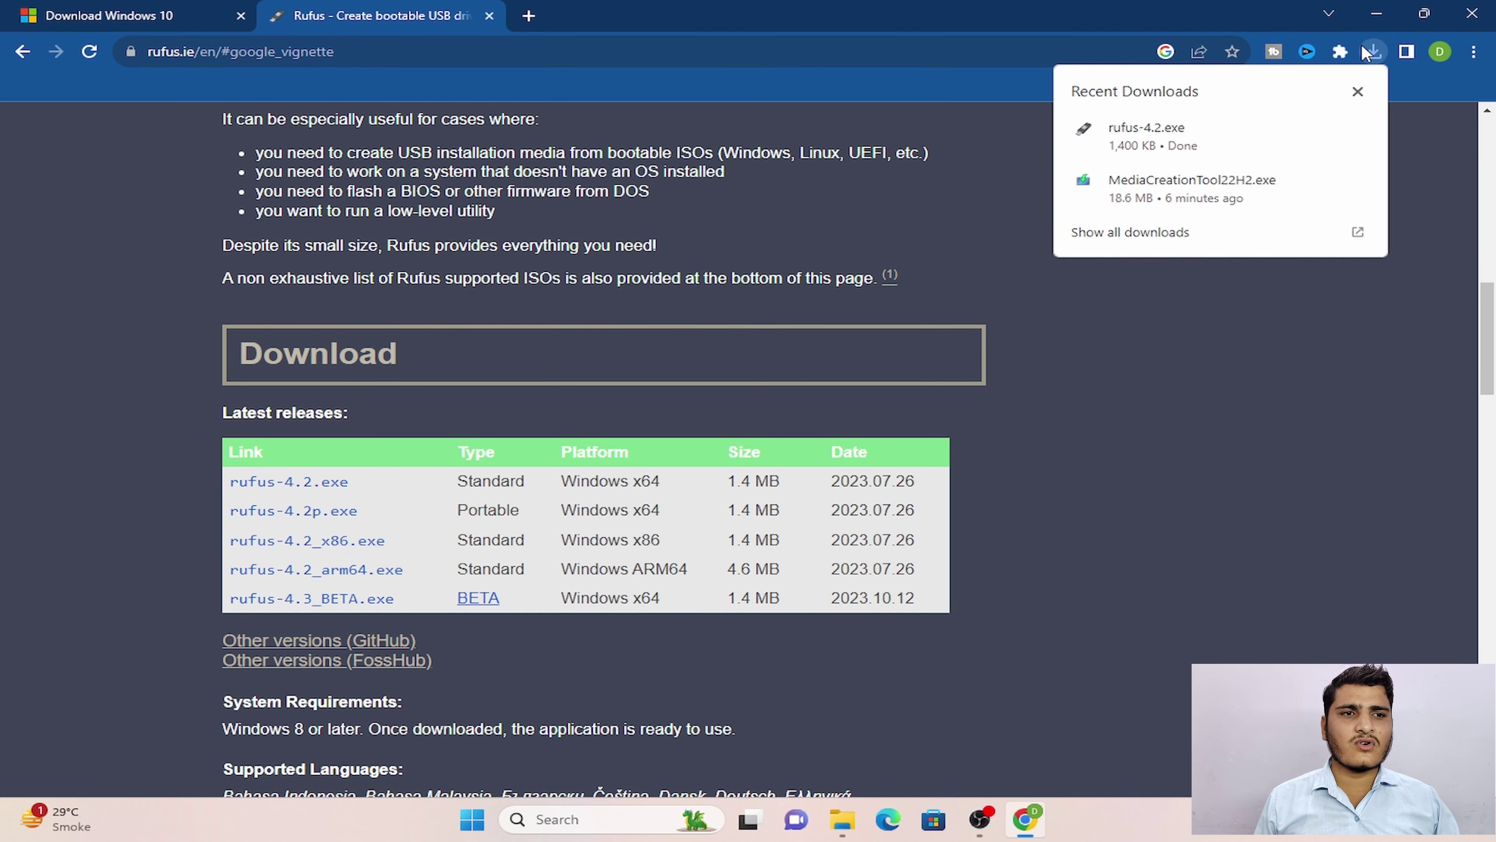
click(1227, 149)
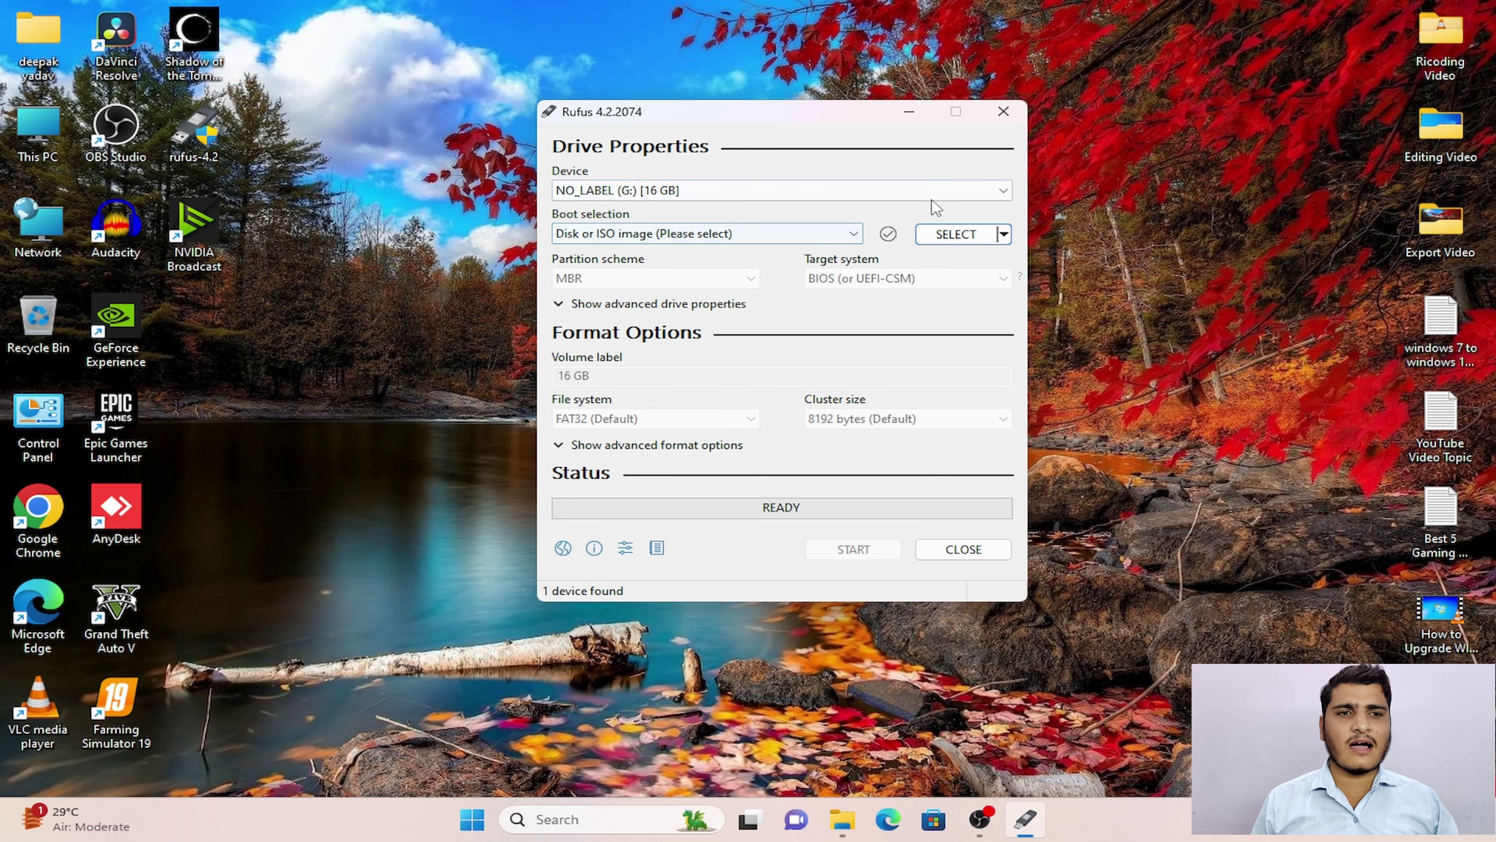
click(954, 235)
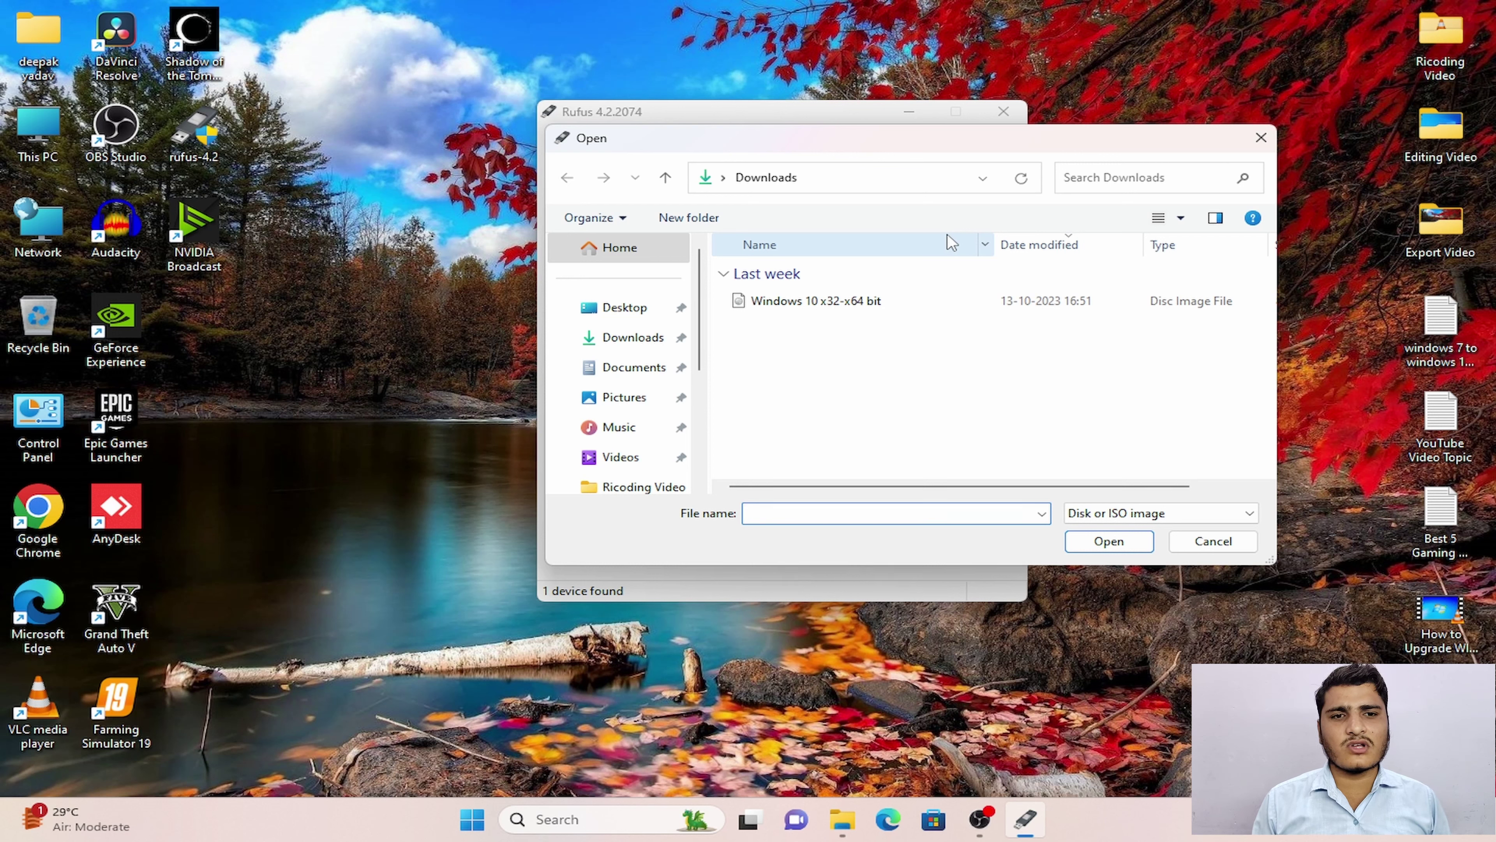
double_click(961, 301)
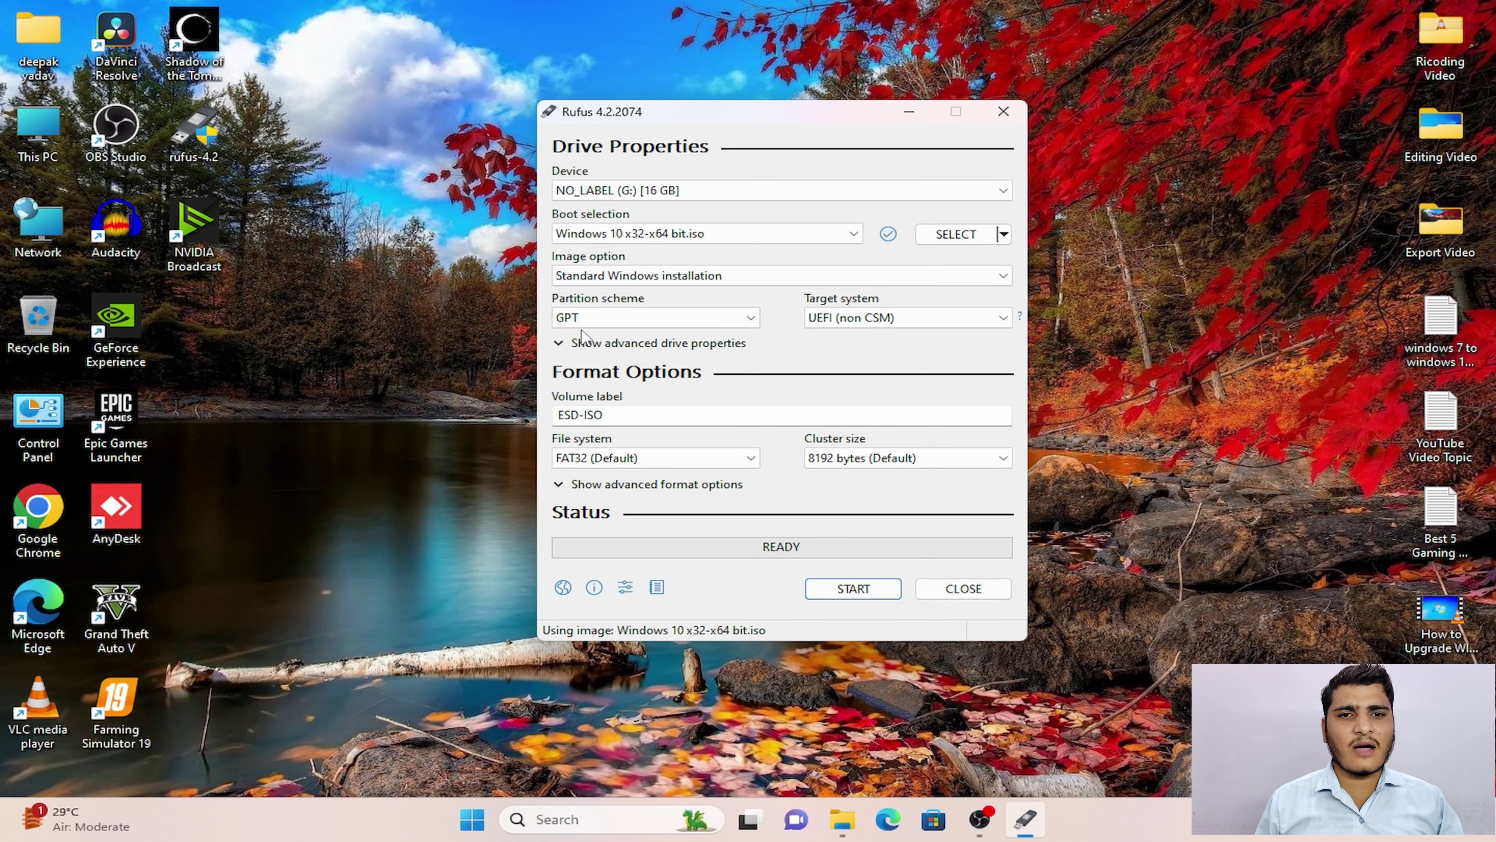
Keep GPT as the partition scheme and set the volume label to "Windows 10"
click(595, 313)
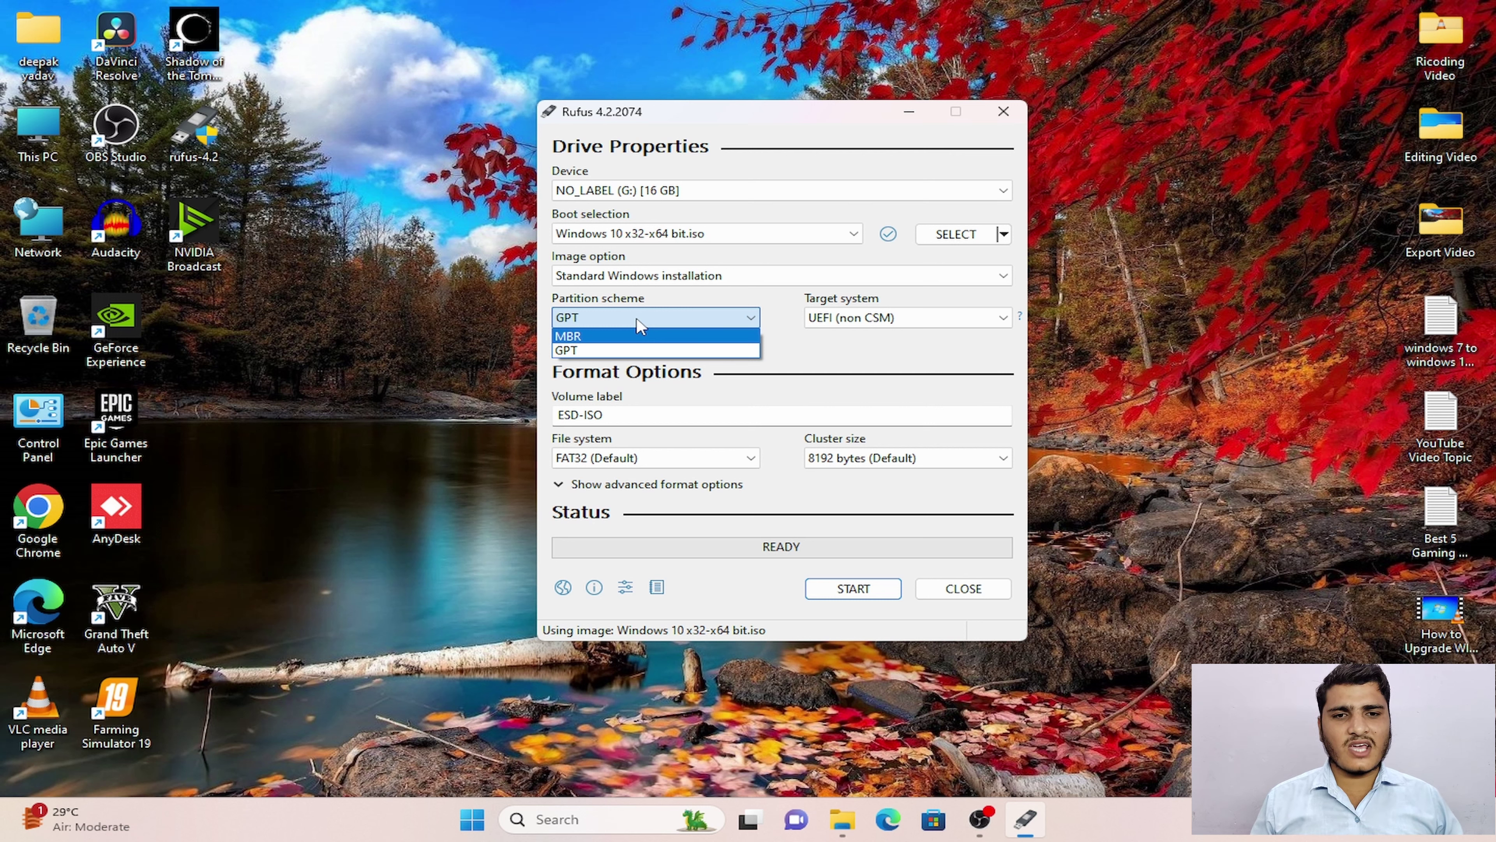
click(571, 351)
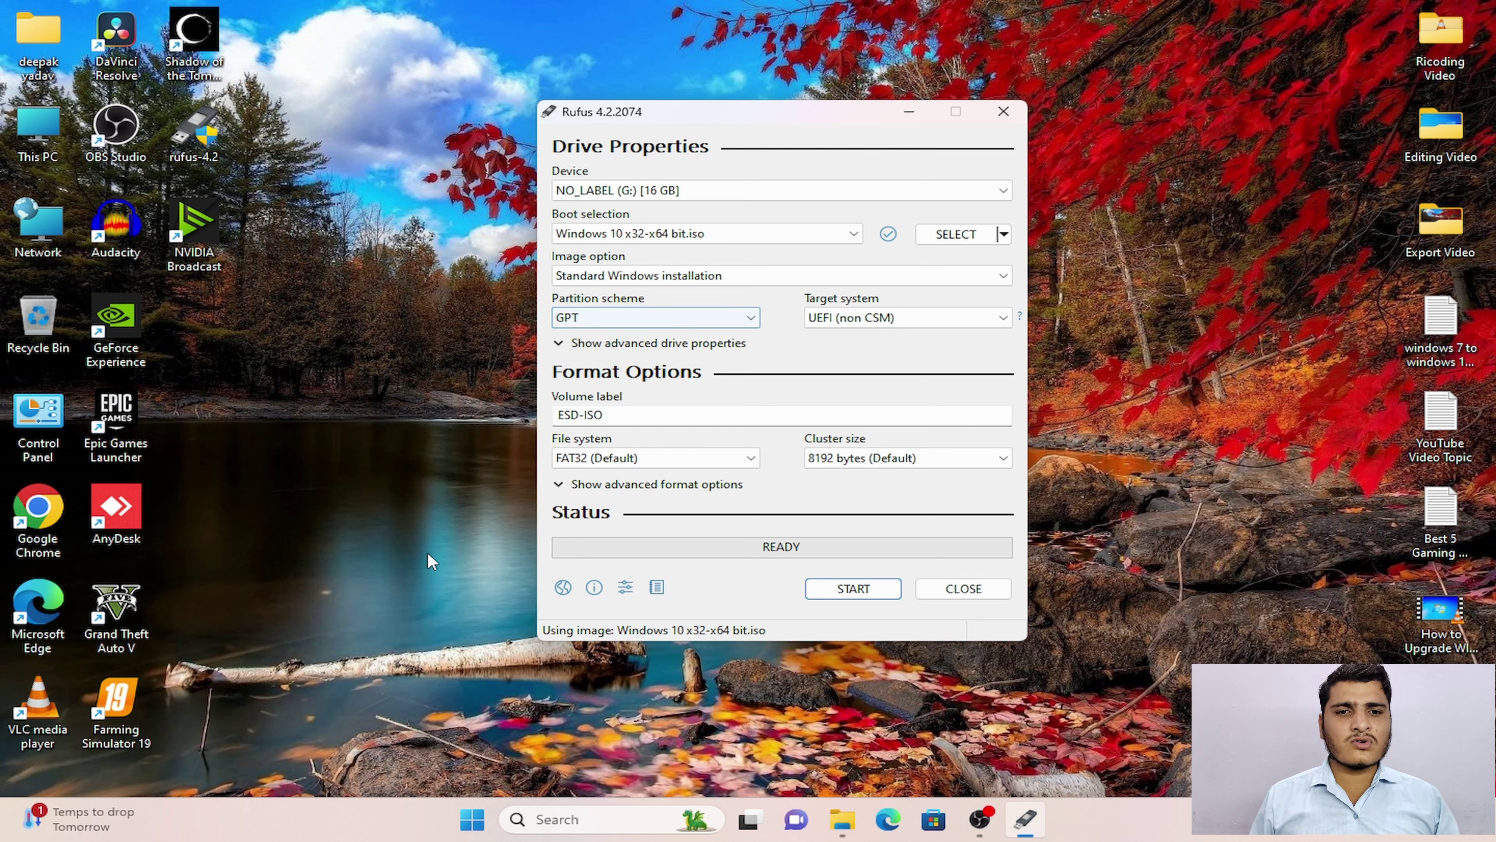
drag(606, 415, 502, 417)
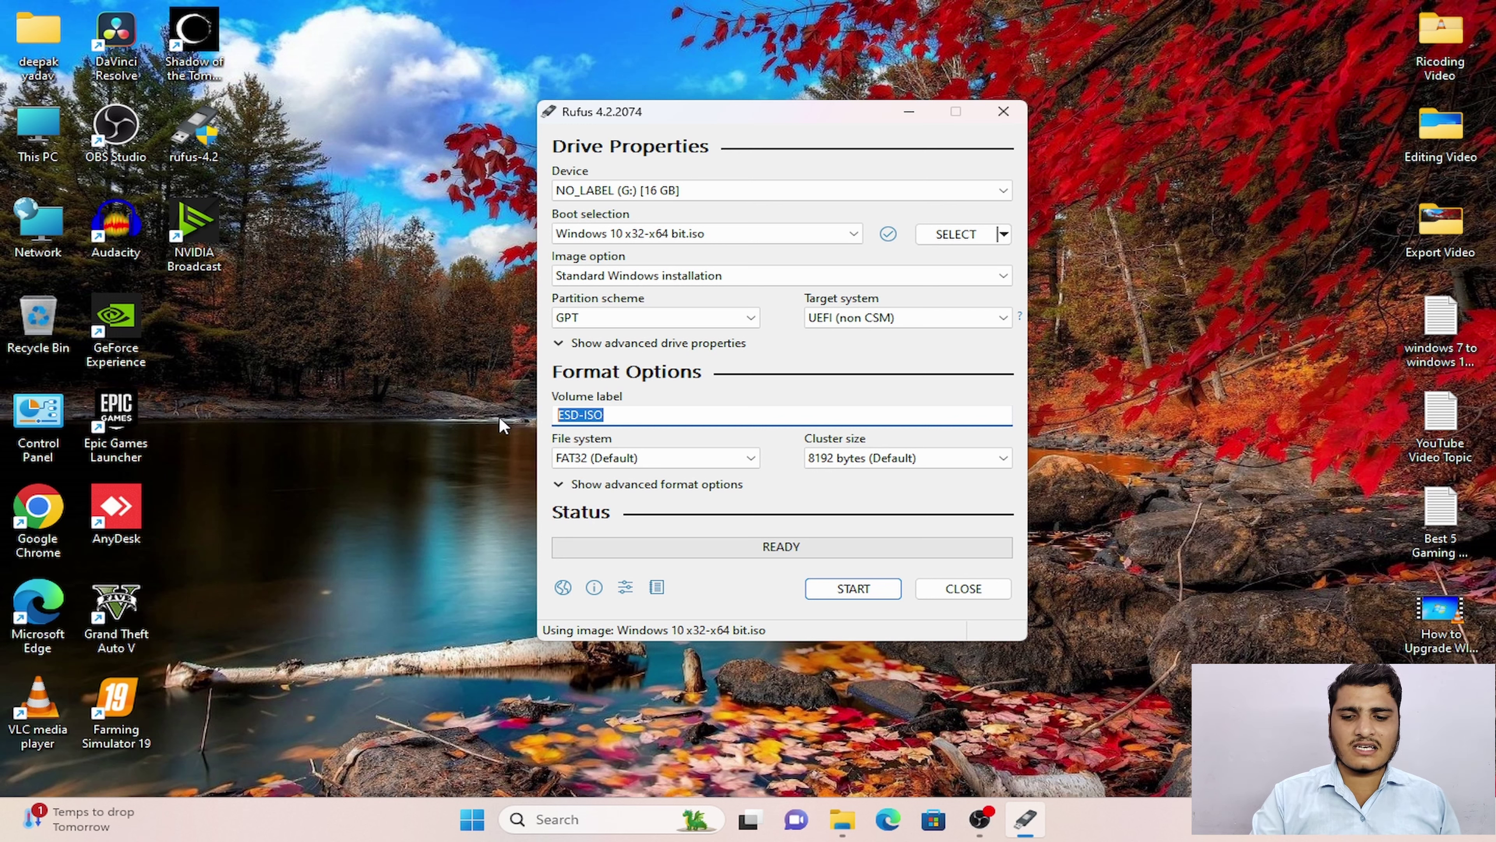
text(Wi)
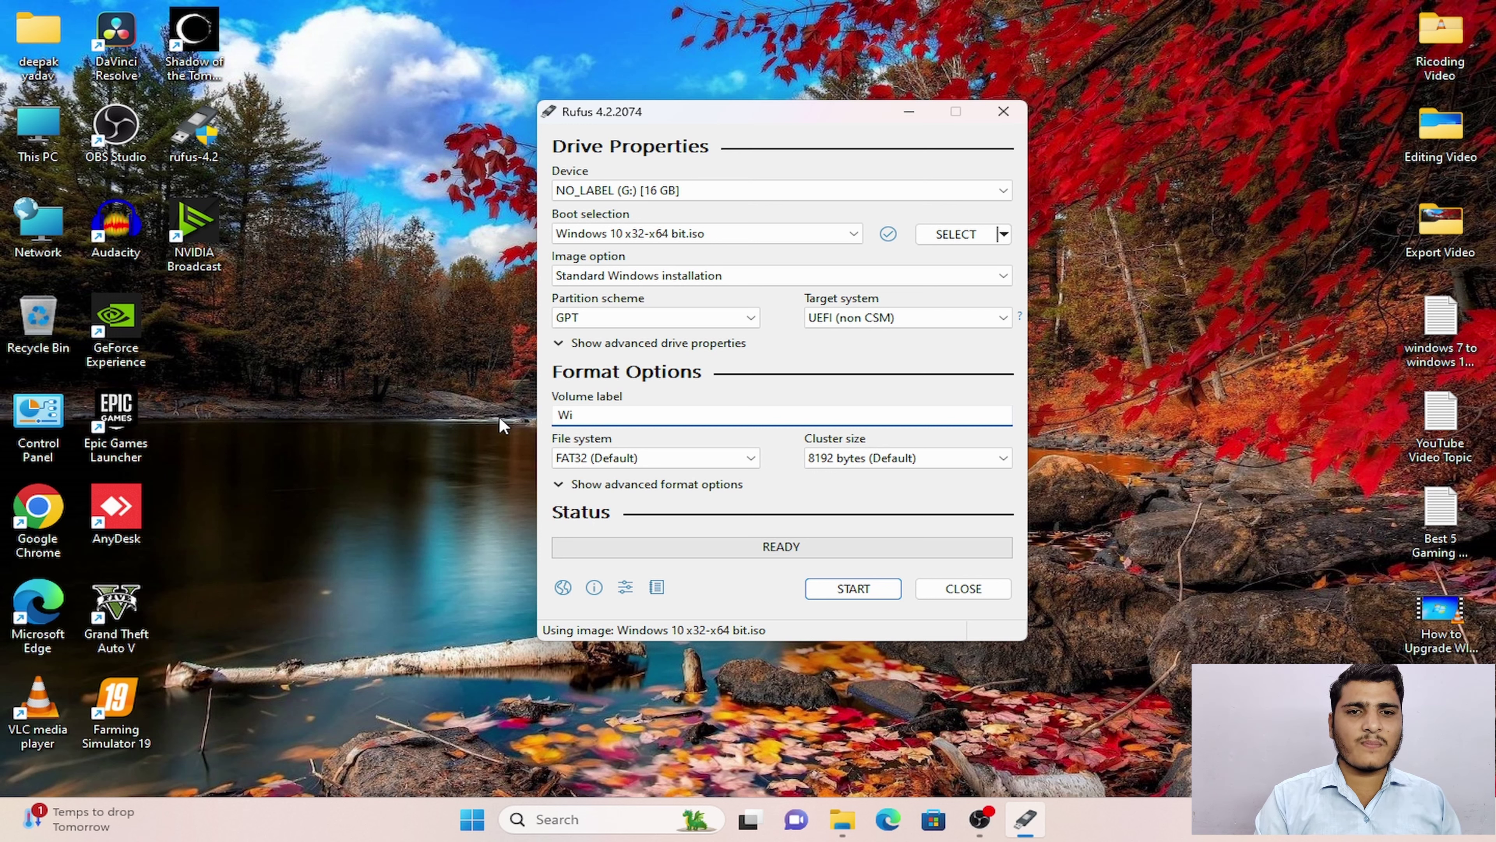
text(ndows 10)
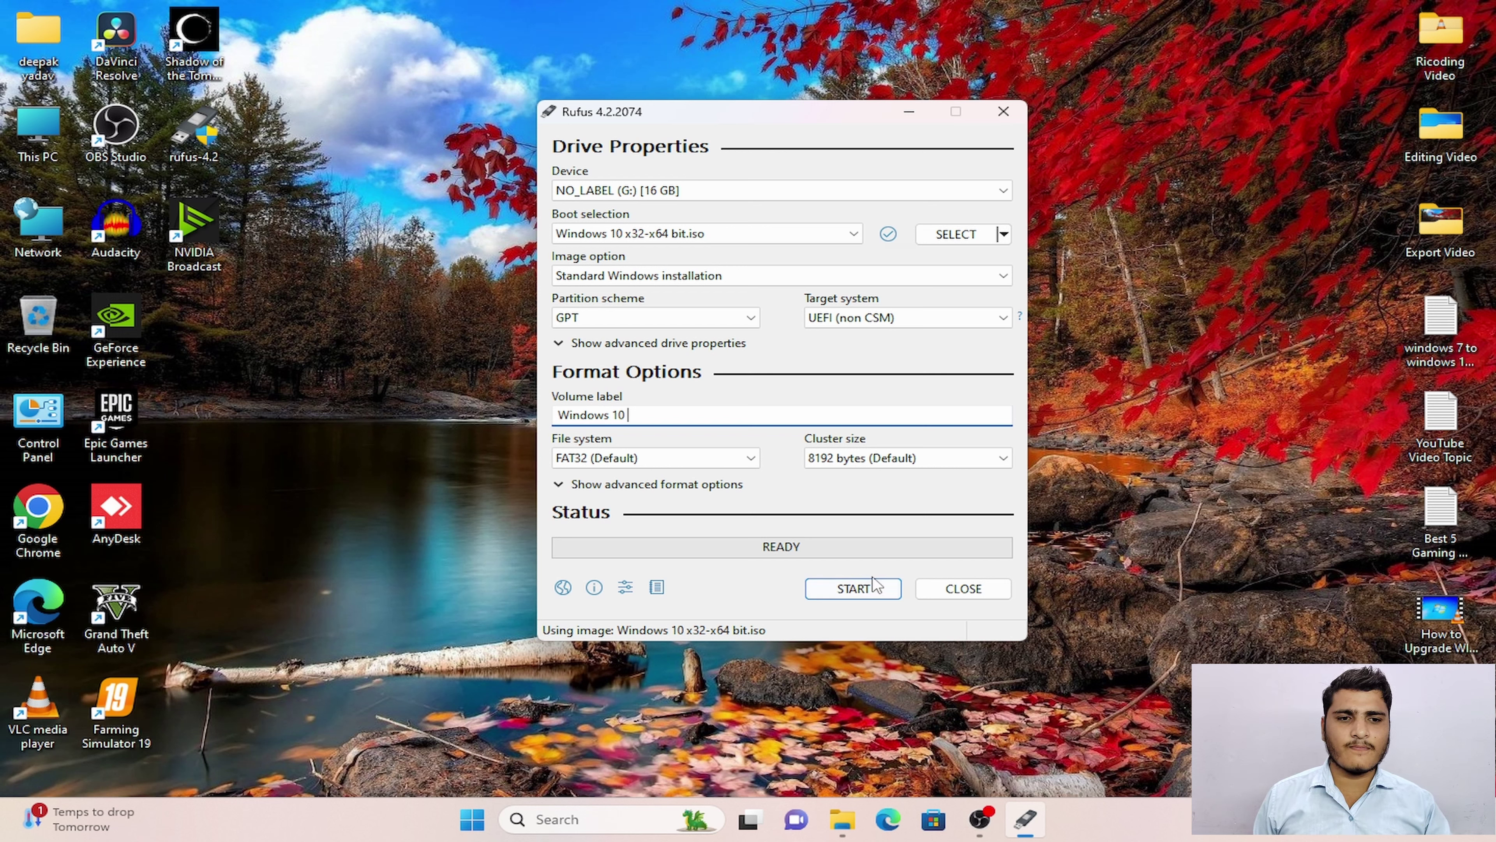
Start writing the USB drive, accepting the Windows customization dialog with no options ticked and agreeing to erase all data on the drive
click(887, 589)
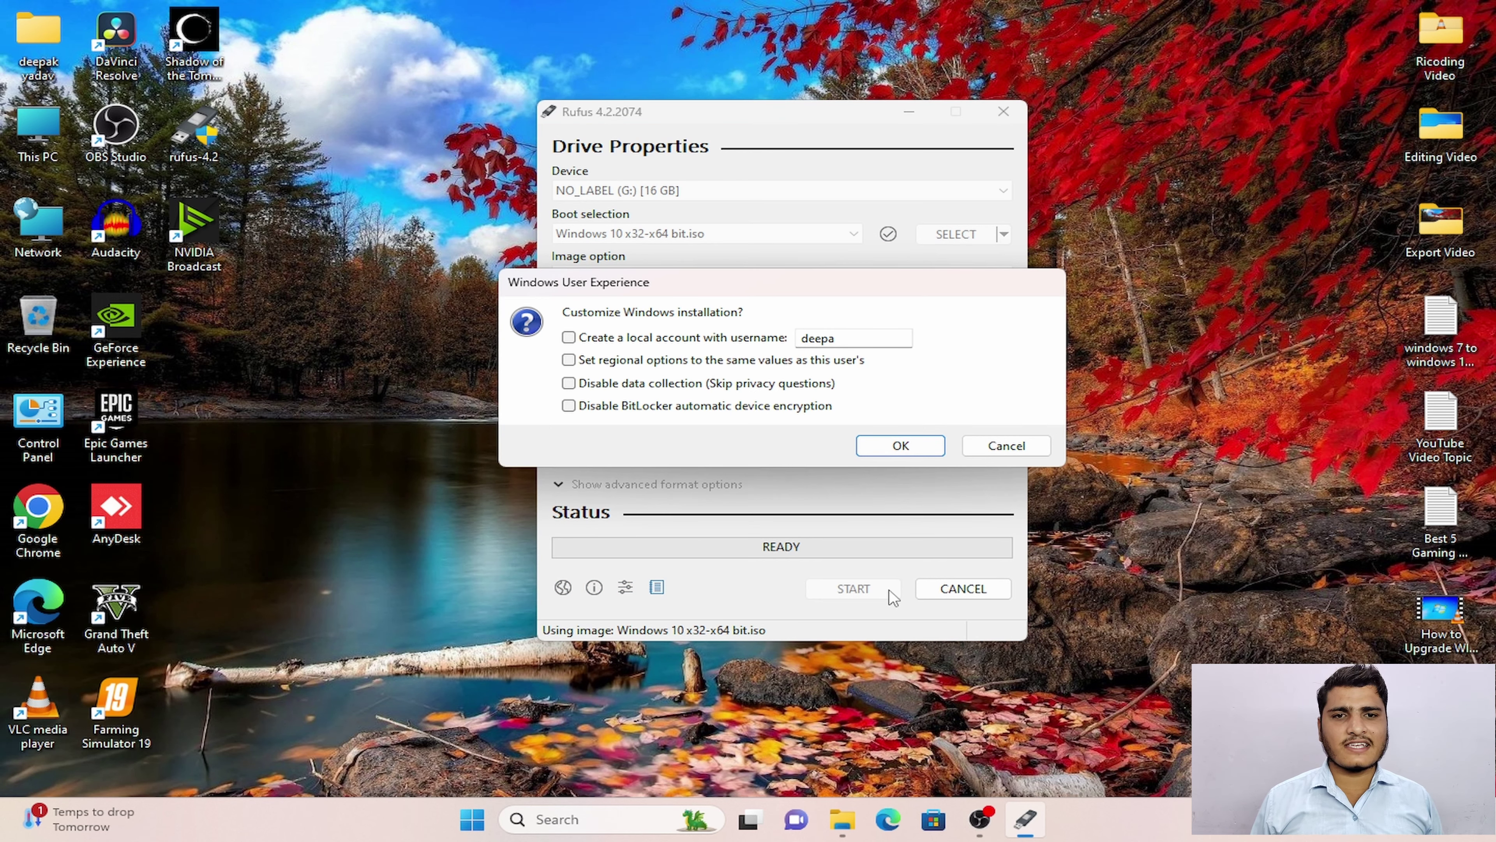
click(902, 444)
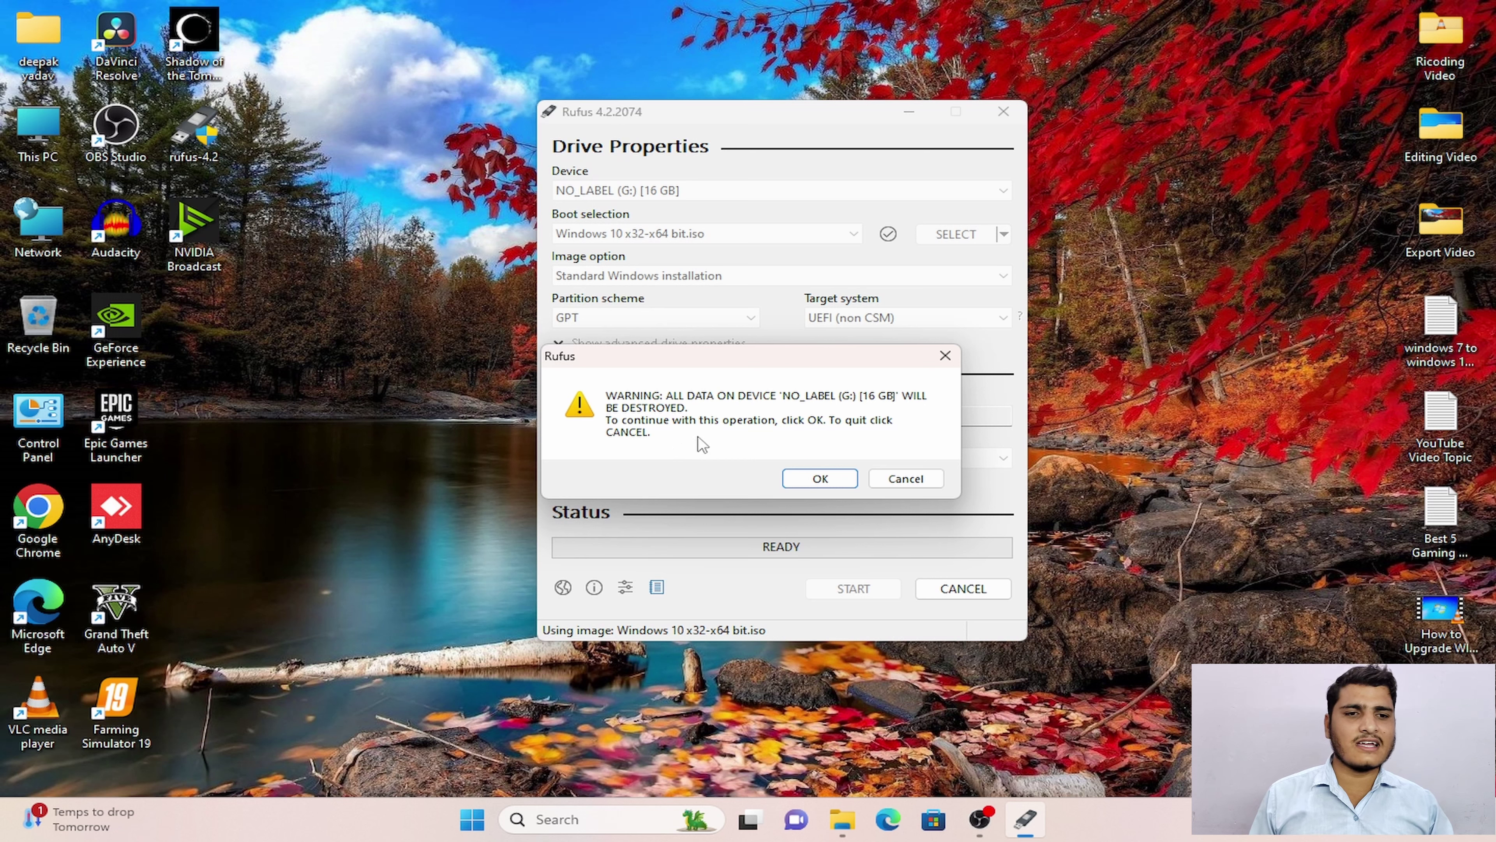
click(845, 470)
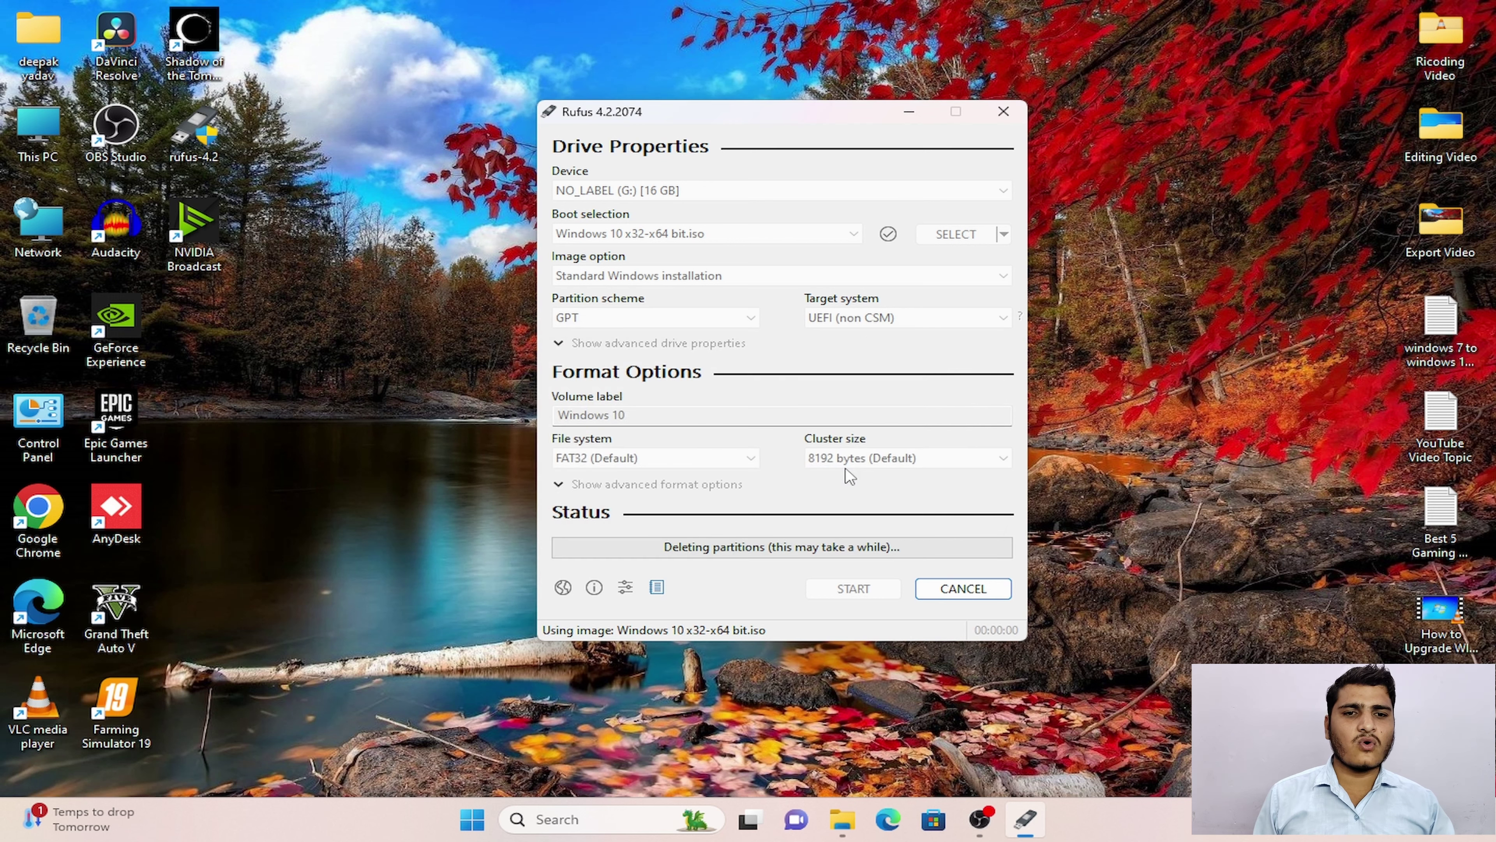